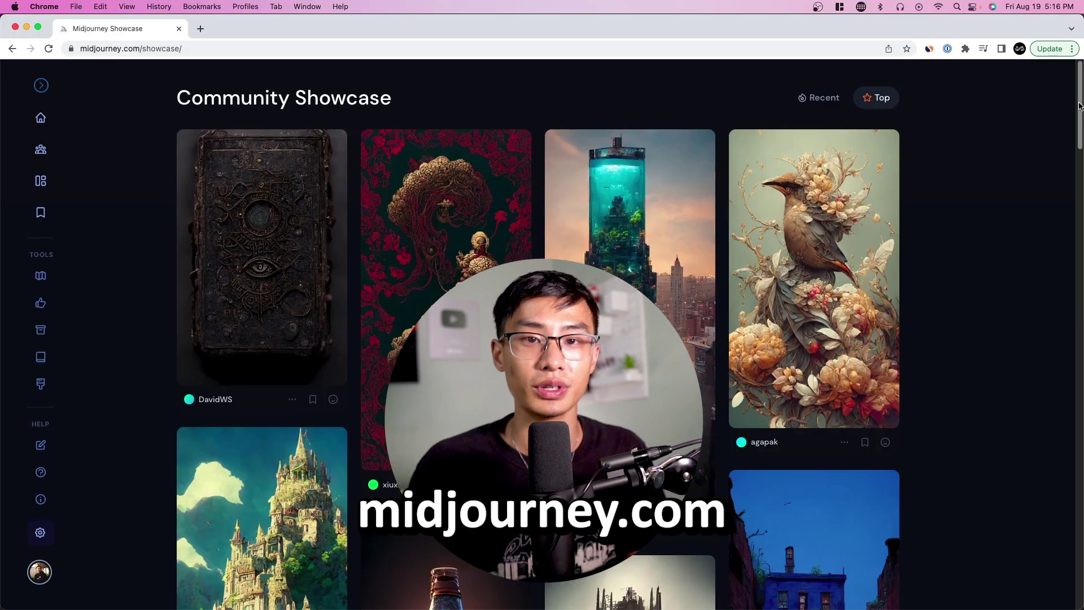
# Scroll down the Midjourney site to browse the community images
pyautogui.scroll(-5, 1076, 156)
pyautogui.scroll(-3, 1076, 156)
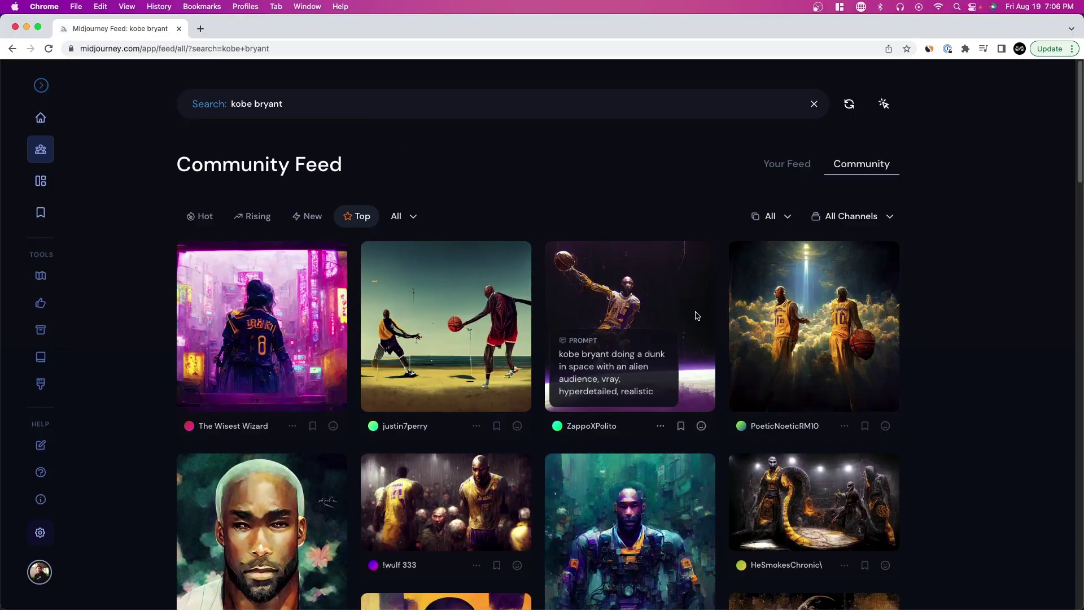
# Open the Kobe Bryant dunk-in-space thumbnail from the Community Feed grid
pyautogui.click(696, 312)
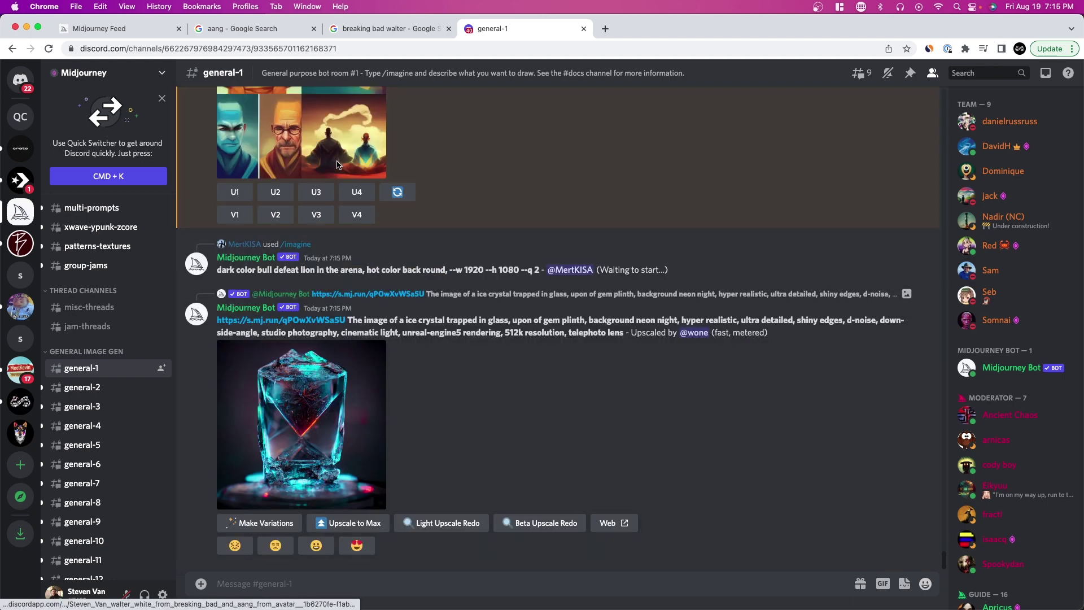
# Enlarge the Walter White and Aang grid thumbnail in #general-1
pyautogui.click(337, 165)
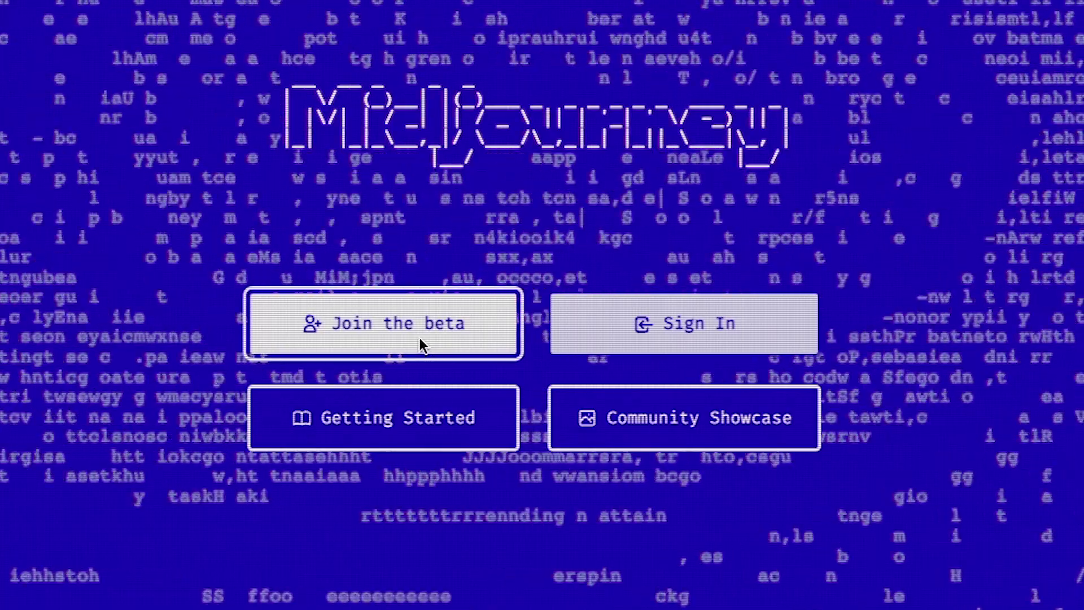
# Join the Midjourney beta, choosing a username and confirming the date of birth
pyautogui.click(475, 285)
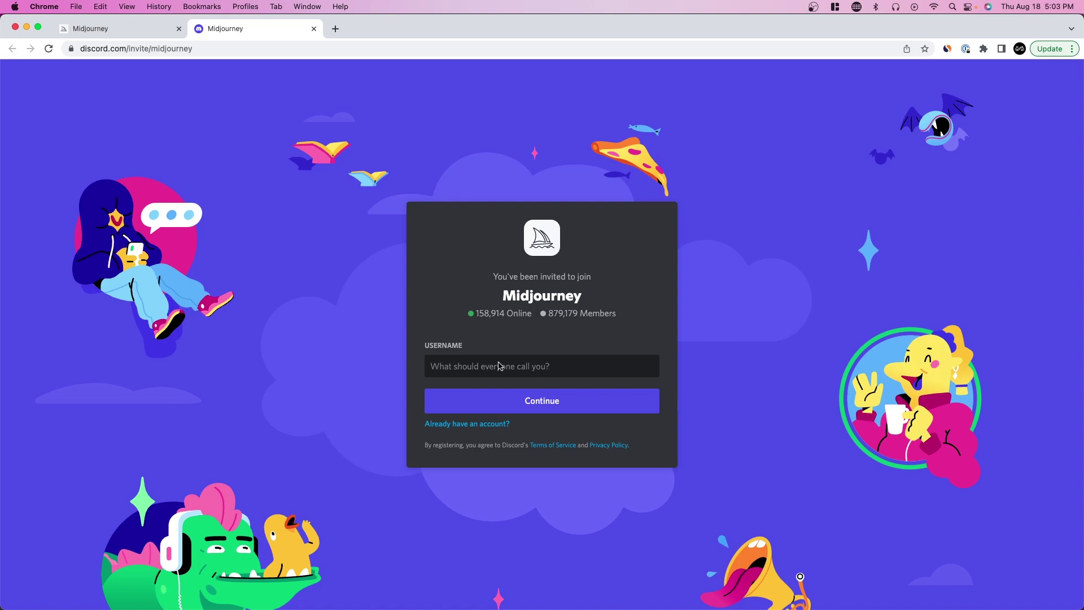
pyautogui.click(491, 366)
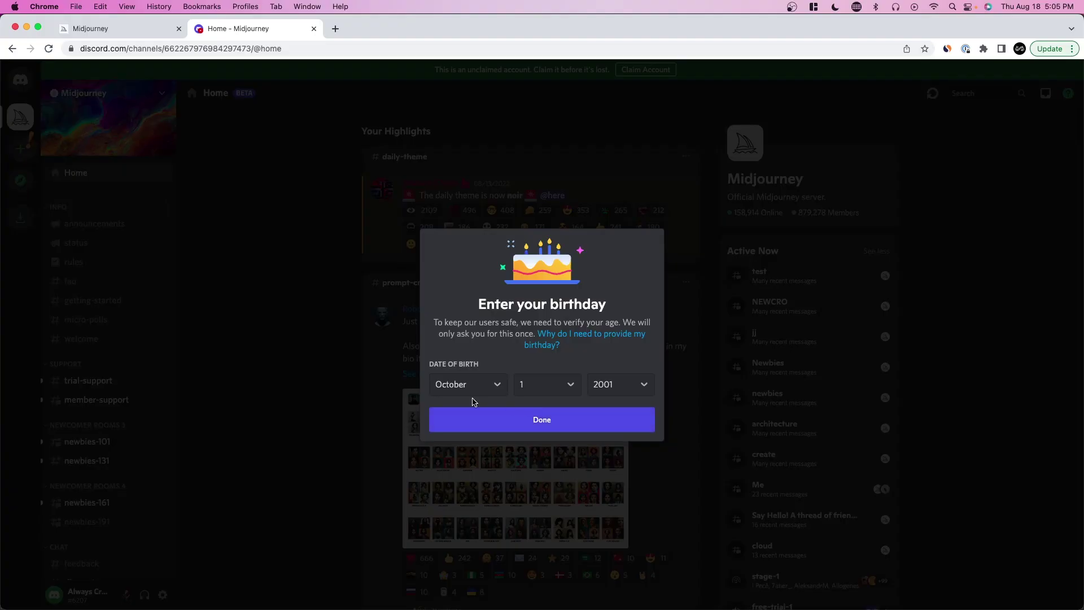
pyautogui.click(517, 419)
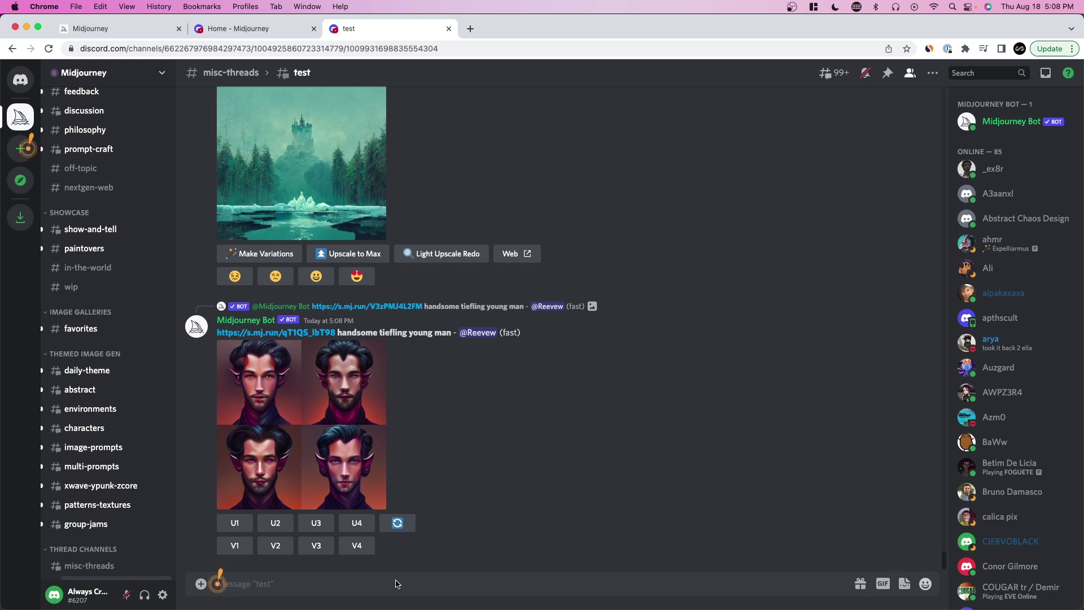
# Submit /imagine with the prompt 'robot in the middle of a city' and check the resulting grid
pyautogui.write('/')
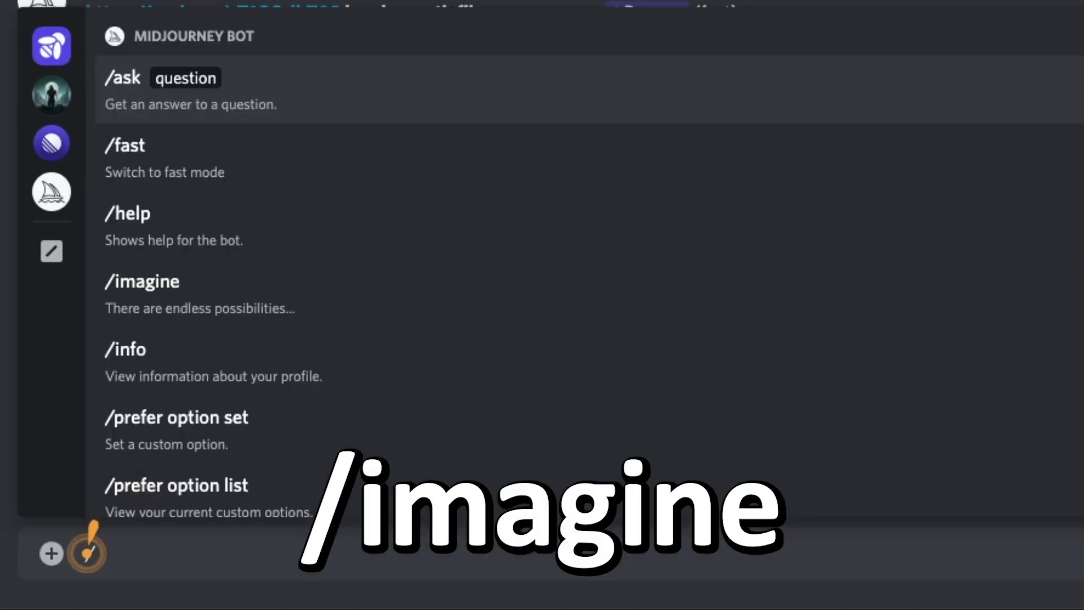
pyautogui.write('imagine')
pyautogui.press('Tab')
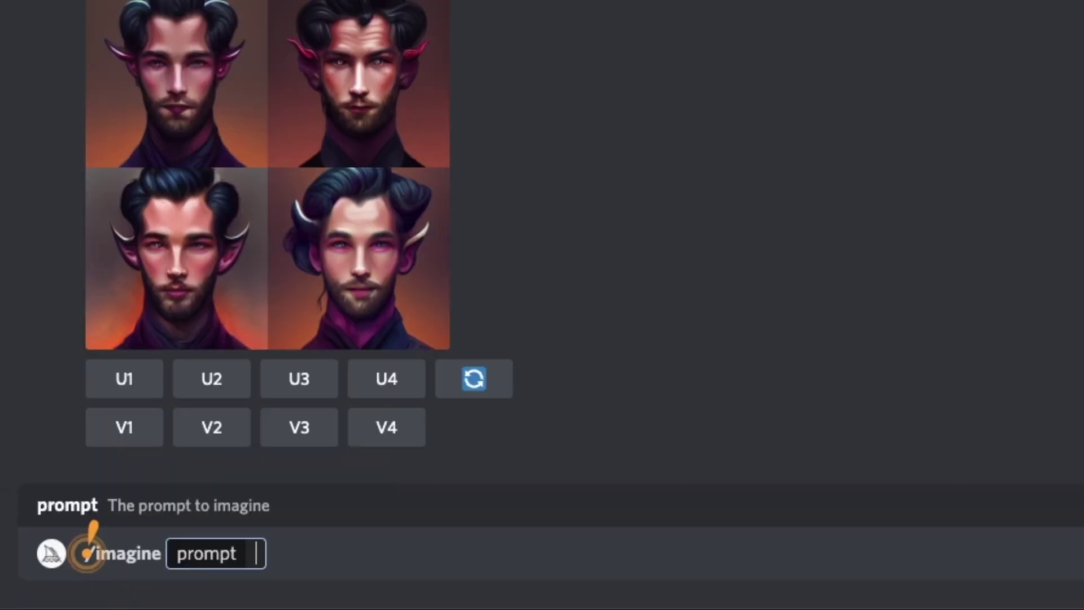
pyautogui.write('robot in the')
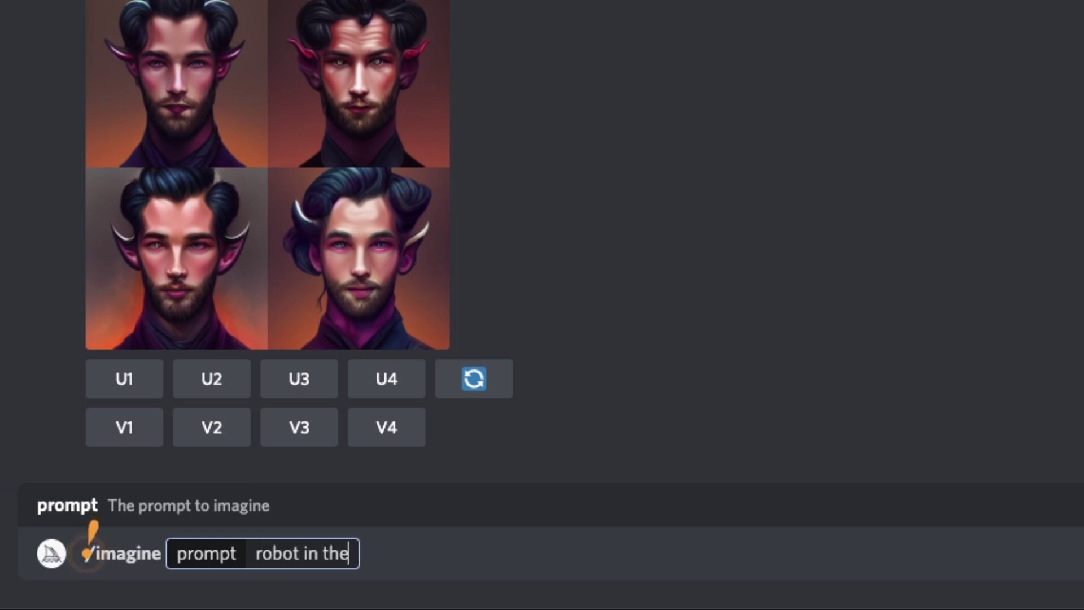
pyautogui.write(' middle of a city')
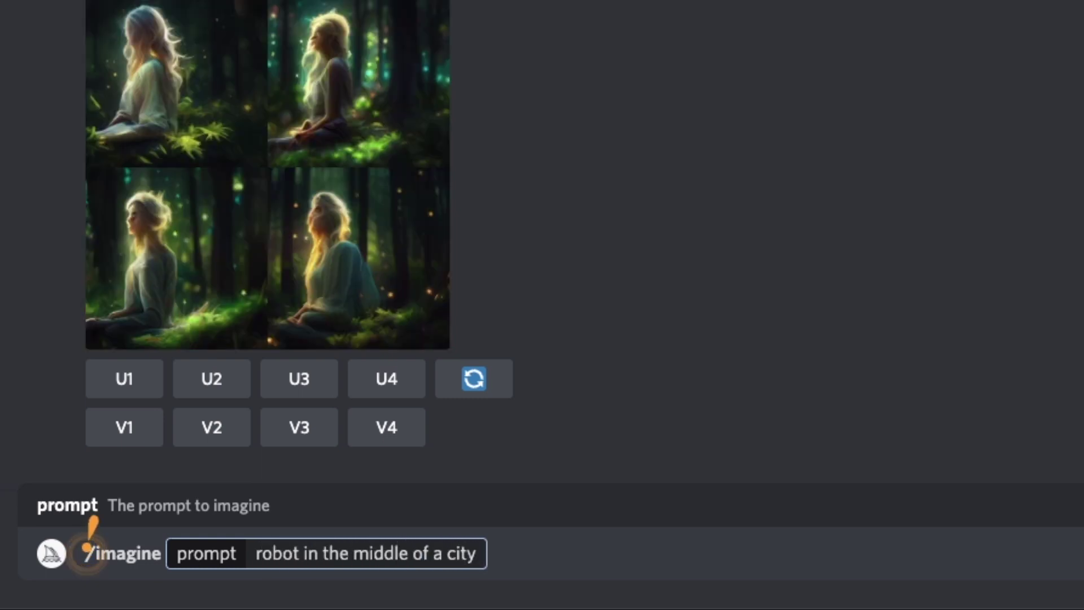
pyautogui.press('Return')
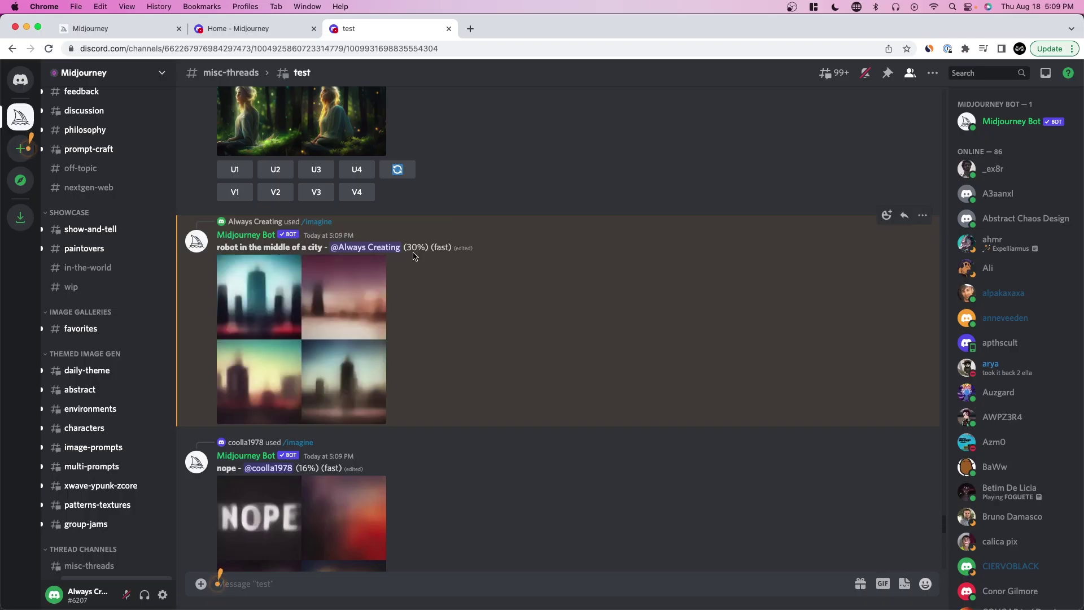
pyautogui.scroll(-2, 273, 496)
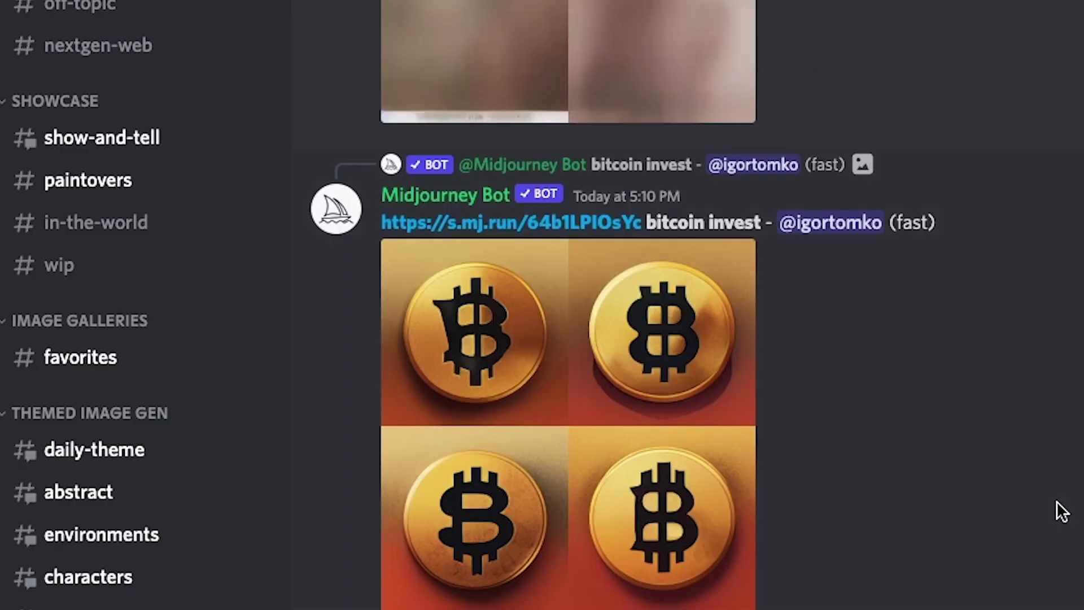
pyautogui.scroll(15, 1061, 511)
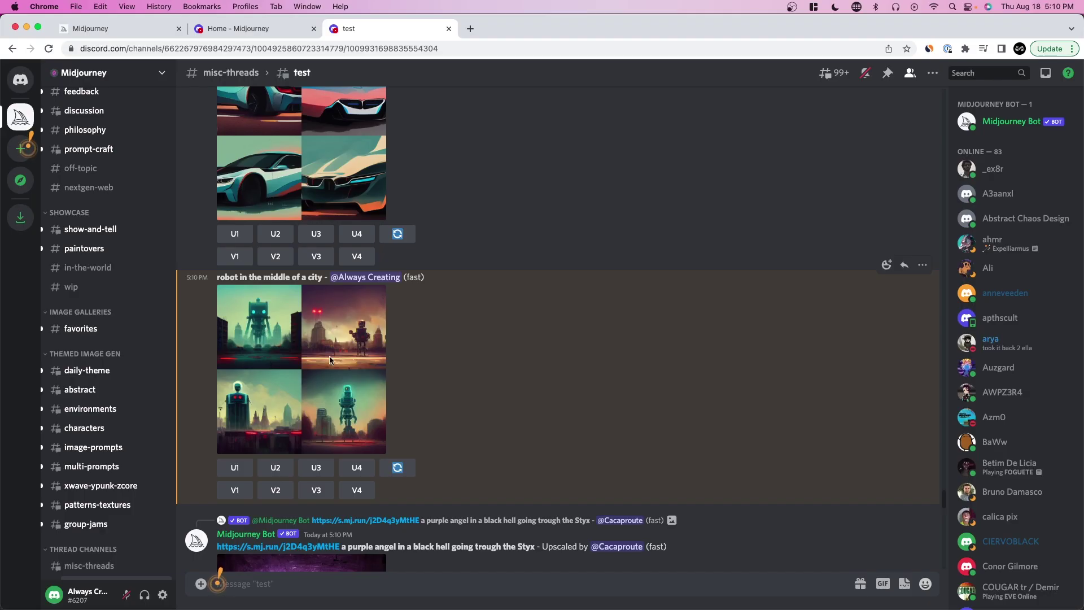
pyautogui.click(330, 360)
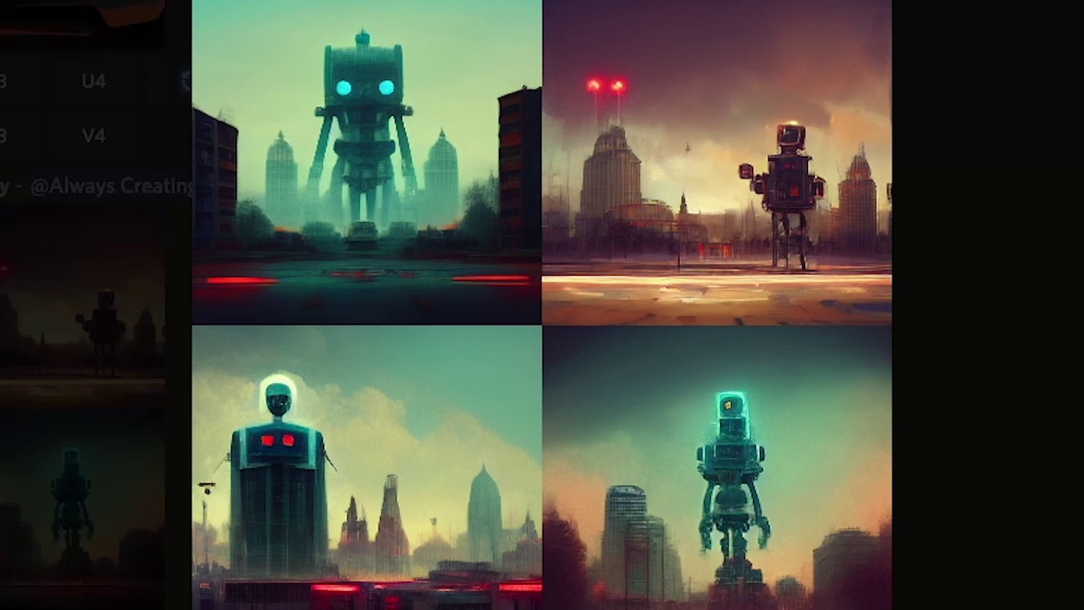
pyautogui.press('Escape')
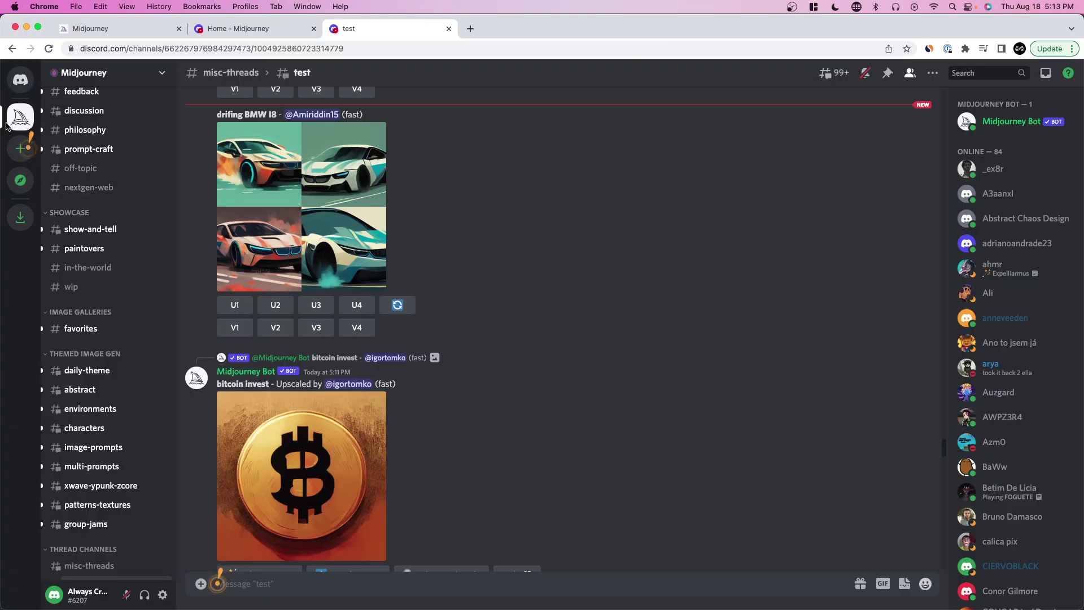
# Send 'hi' to the Midjourney Bot in a direct message and start an /imagine command
pyautogui.scroll(-4, 298, 369)
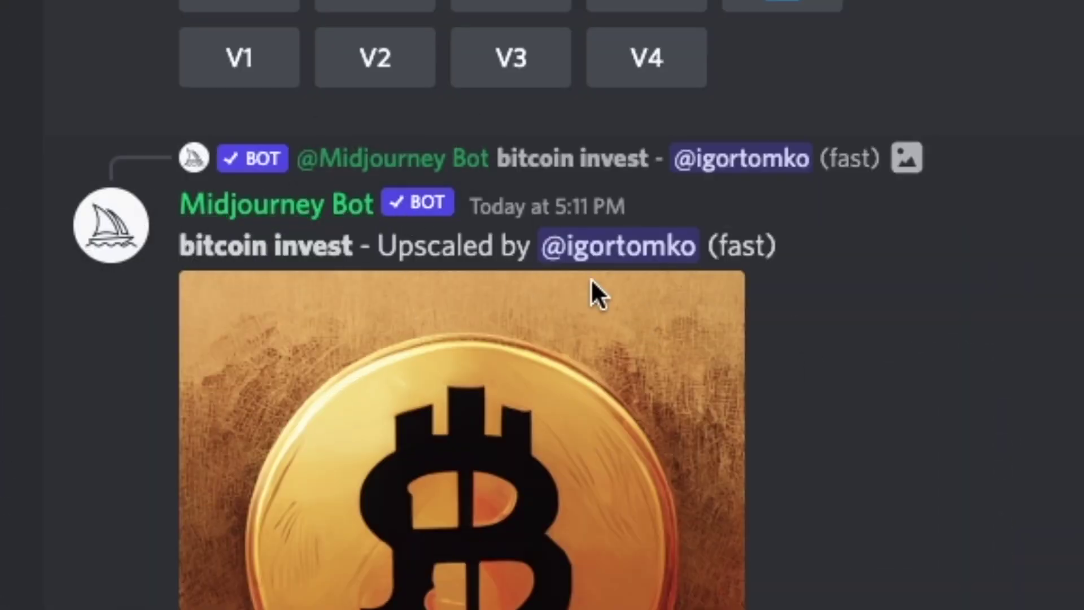
pyautogui.click(325, 213)
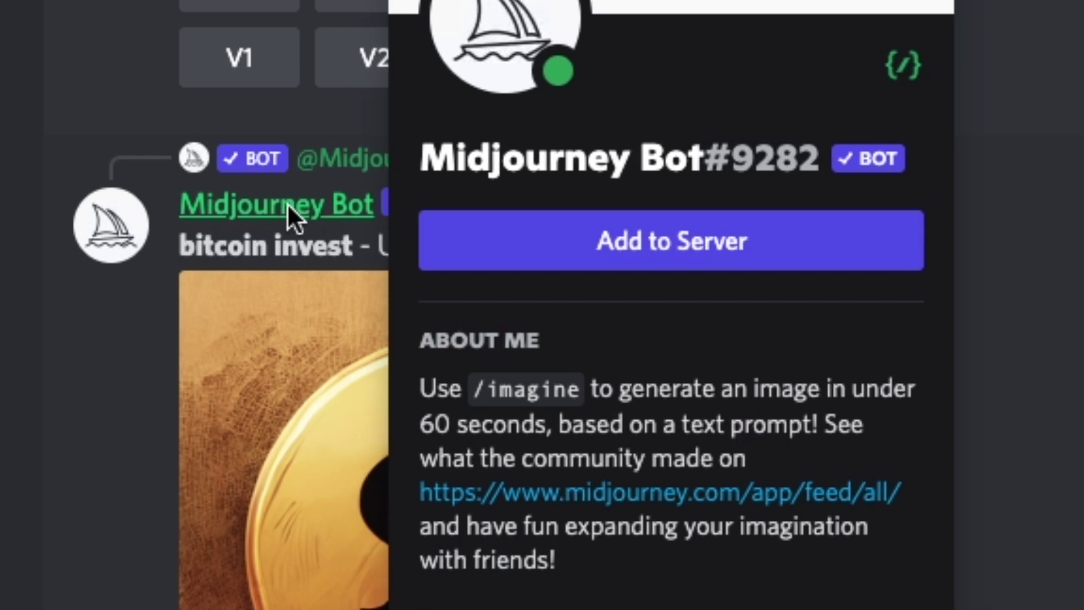
pyautogui.write('hi')
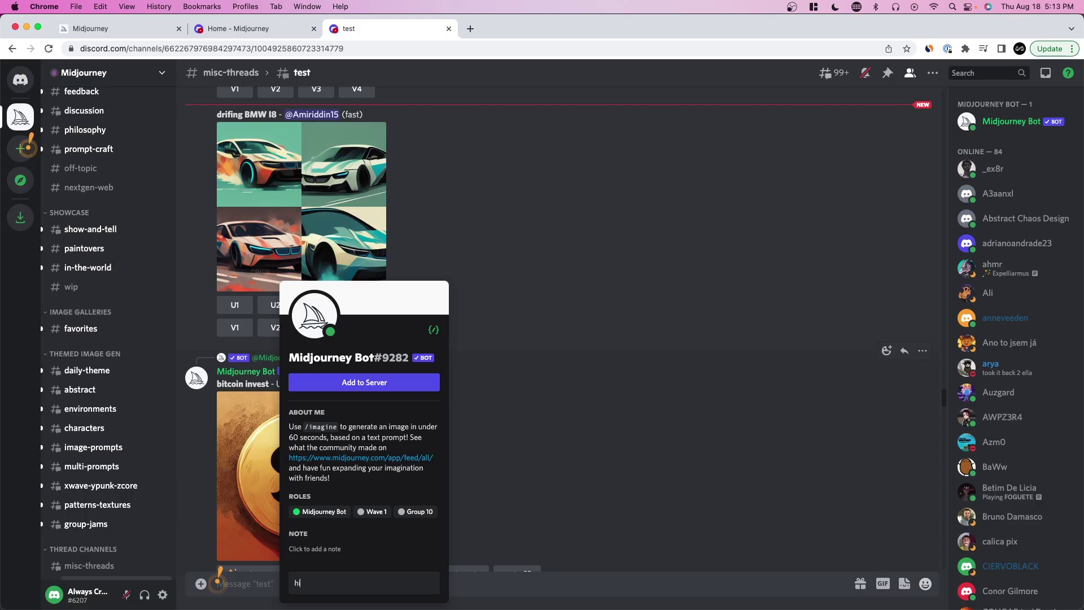
pyautogui.press('Return')
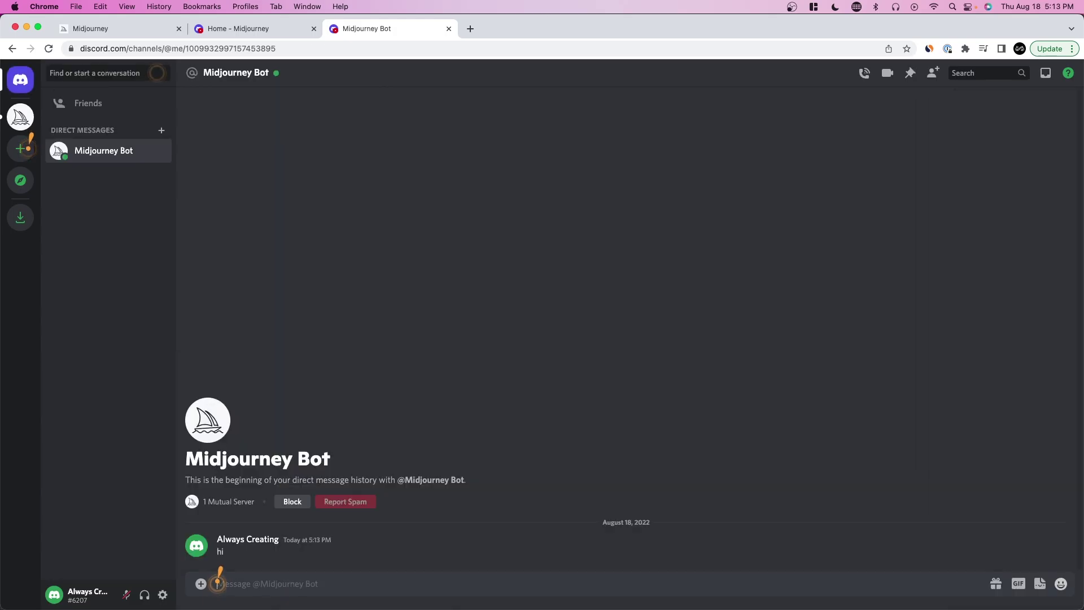
pyautogui.write('/')
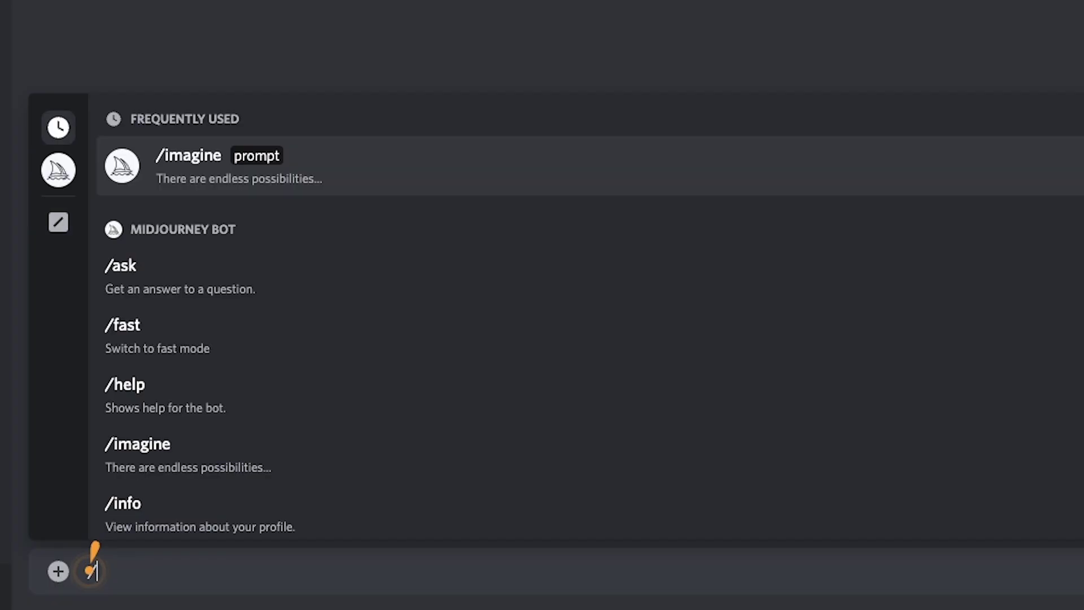
pyautogui.press('Return')
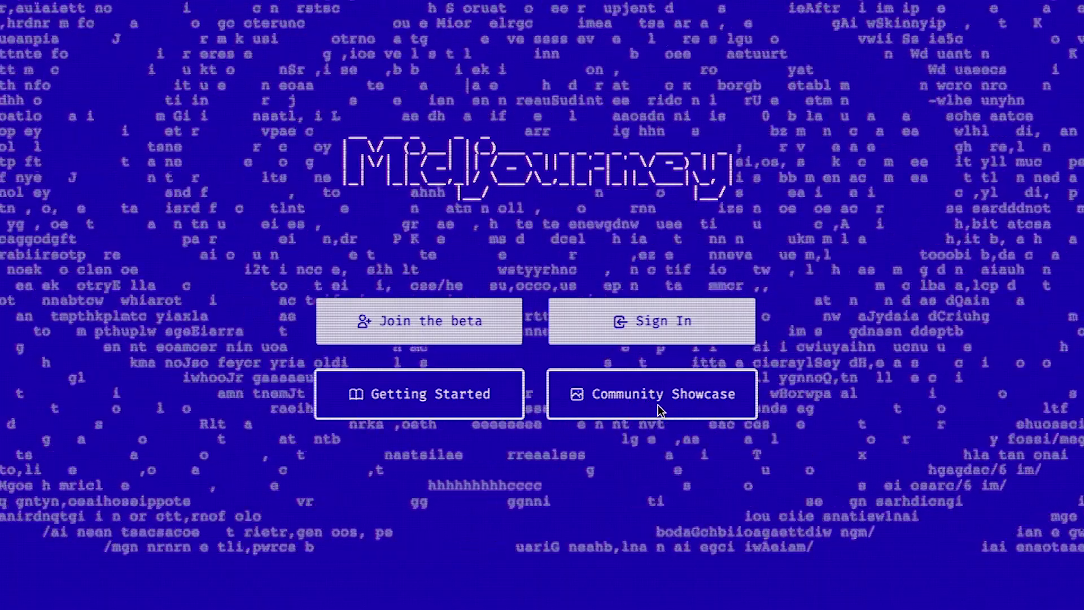
# Copy the neon marble gate card's prompt from the Community Showcase
pyautogui.click(625, 396)
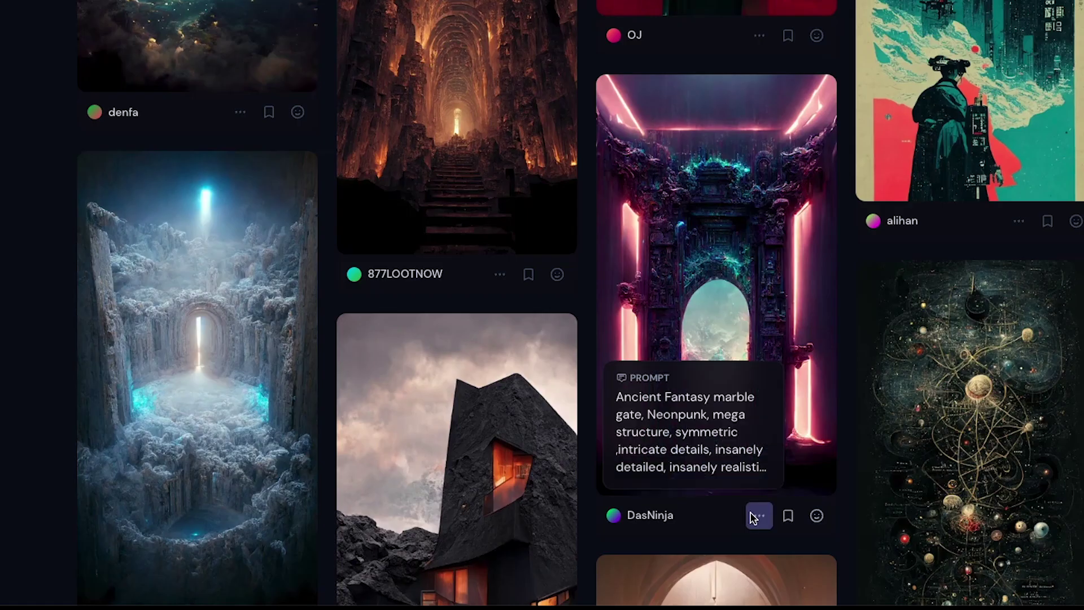
pyautogui.click(759, 514)
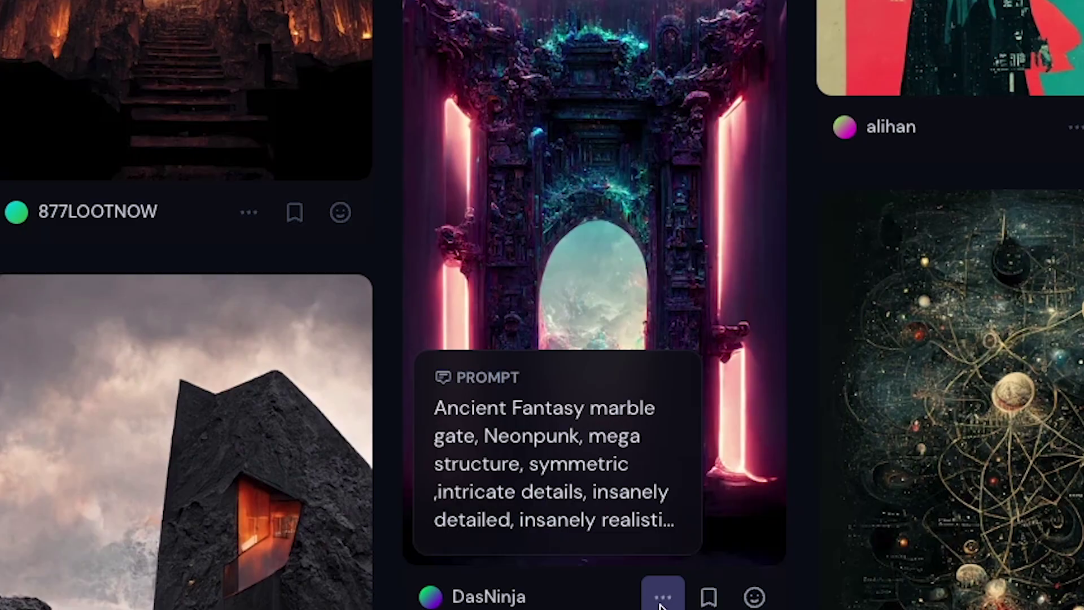
pyautogui.click(662, 596)
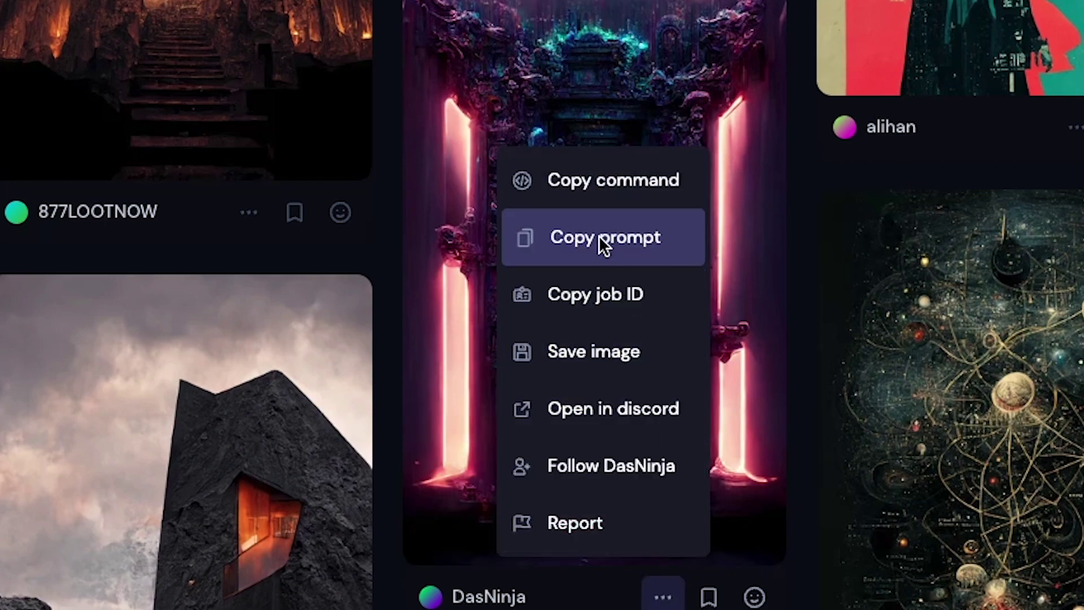
pyautogui.click(599, 236)
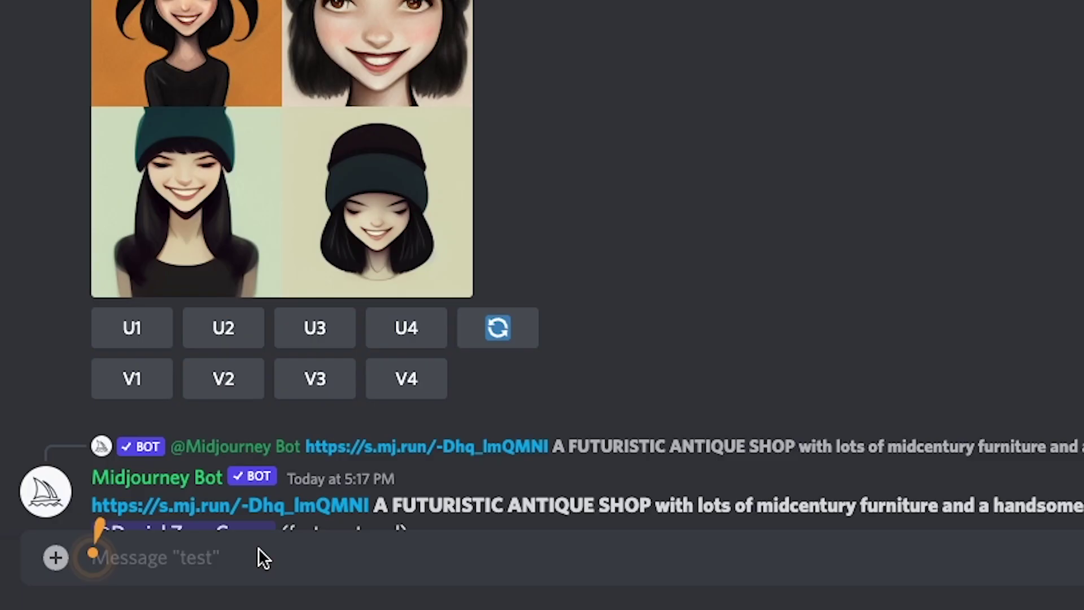
# Paste the copied marble gate prompt into a new /imagine command in Discord
pyautogui.write('/')
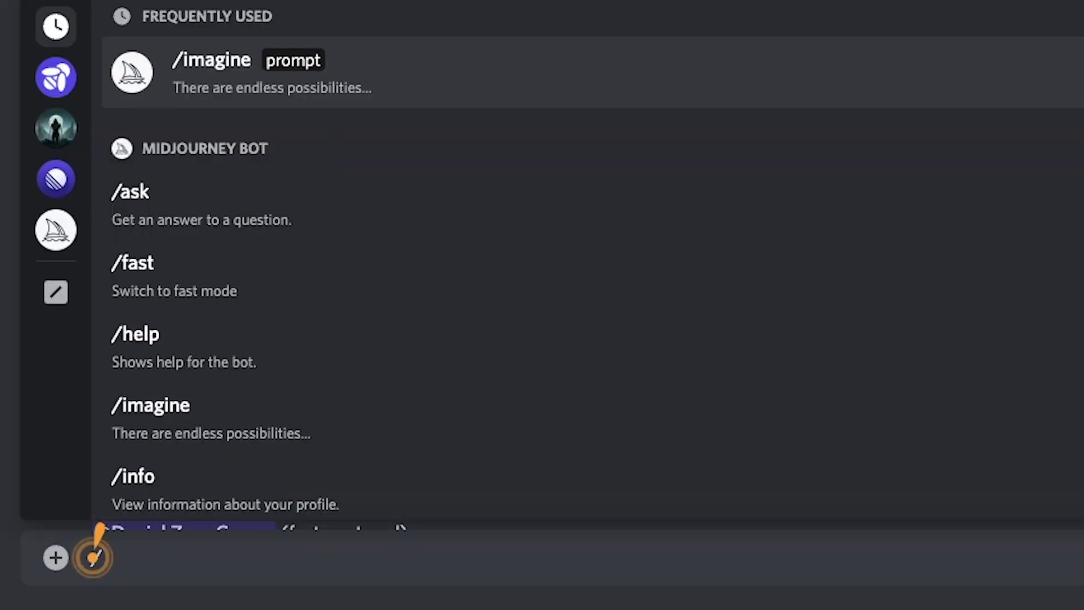
pyautogui.press('Return')
pyautogui.hotkey('ctrl', 'v')
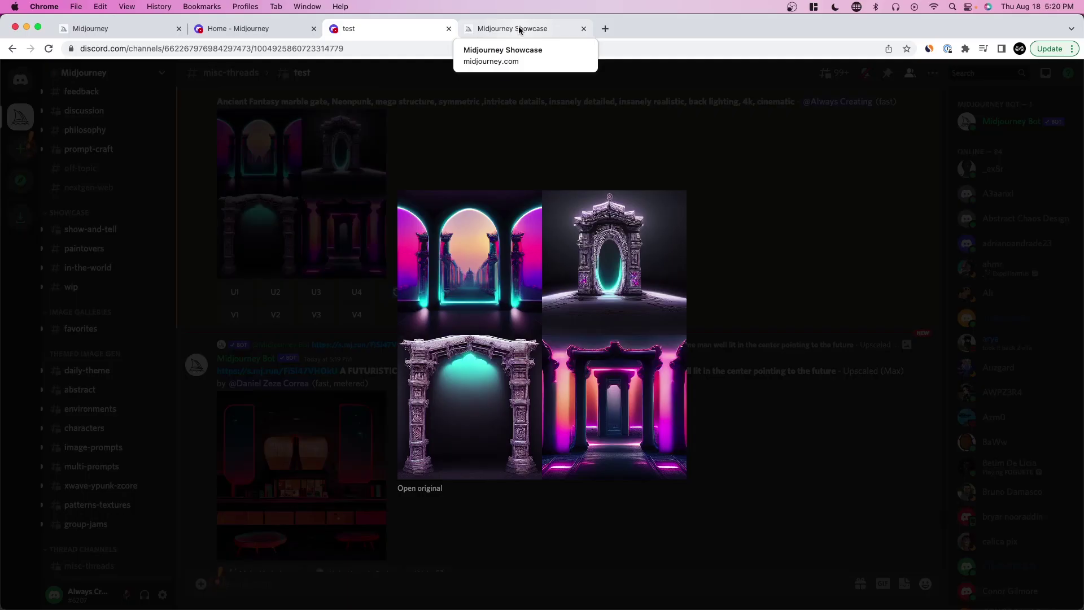
# Copy the neon gate card's full command and paste it into the address bar to read --ar 9:16
pyautogui.click(520, 31)
pyautogui.click(660, 489)
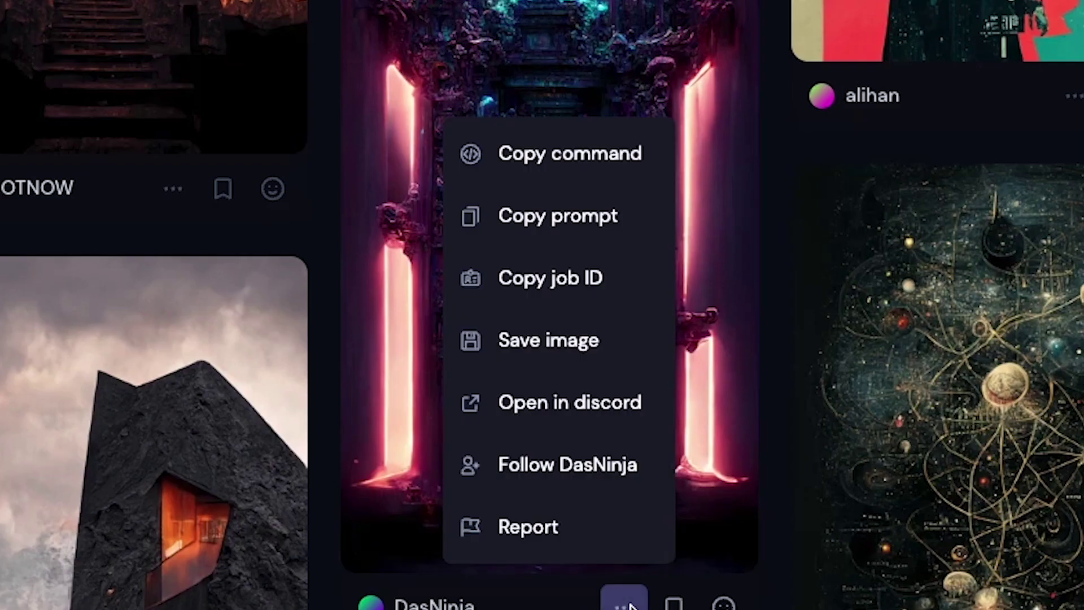
pyautogui.click(579, 159)
pyautogui.hotkey('ctrl', 'l')
pyautogui.hotkey('ctrl', 'v')
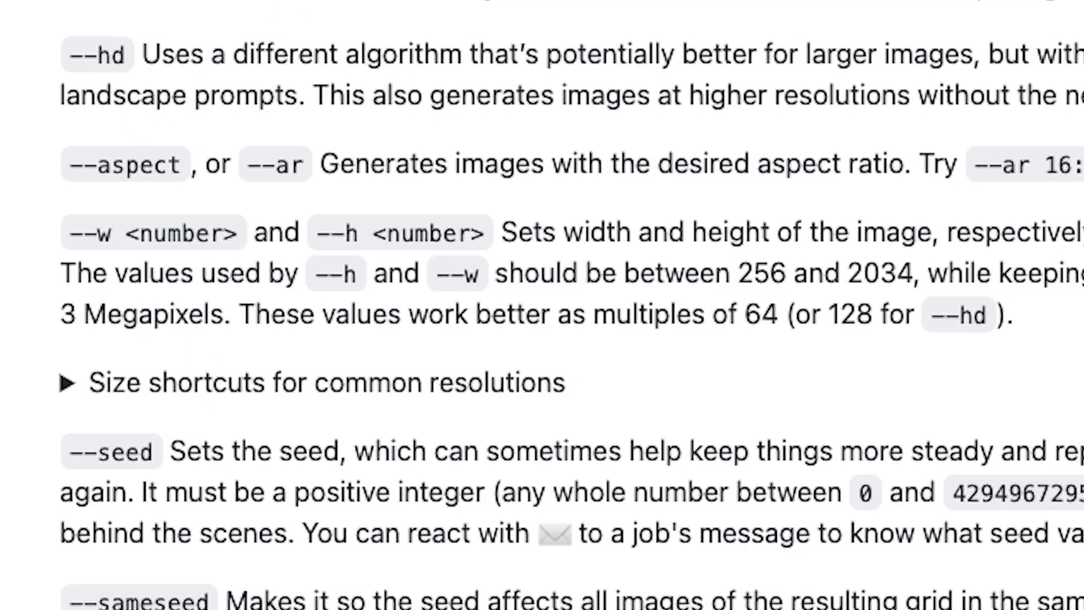
pyautogui.scroll(-10, 199, 286)
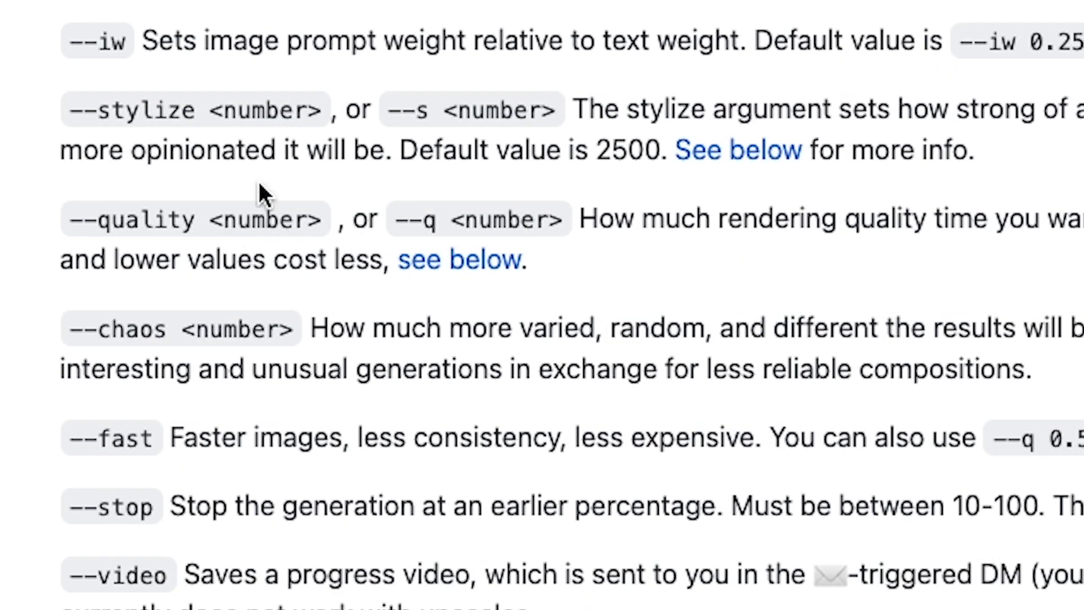
pyautogui.scroll(10, 70, 453)
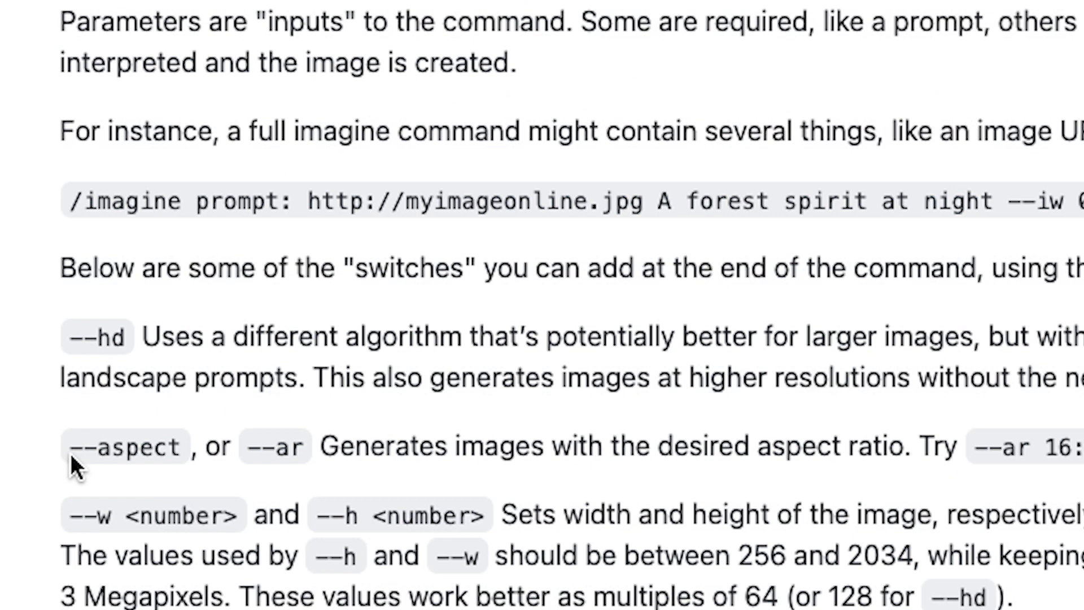
pyautogui.moveTo(70, 448); pyautogui.dragTo(325, 456)
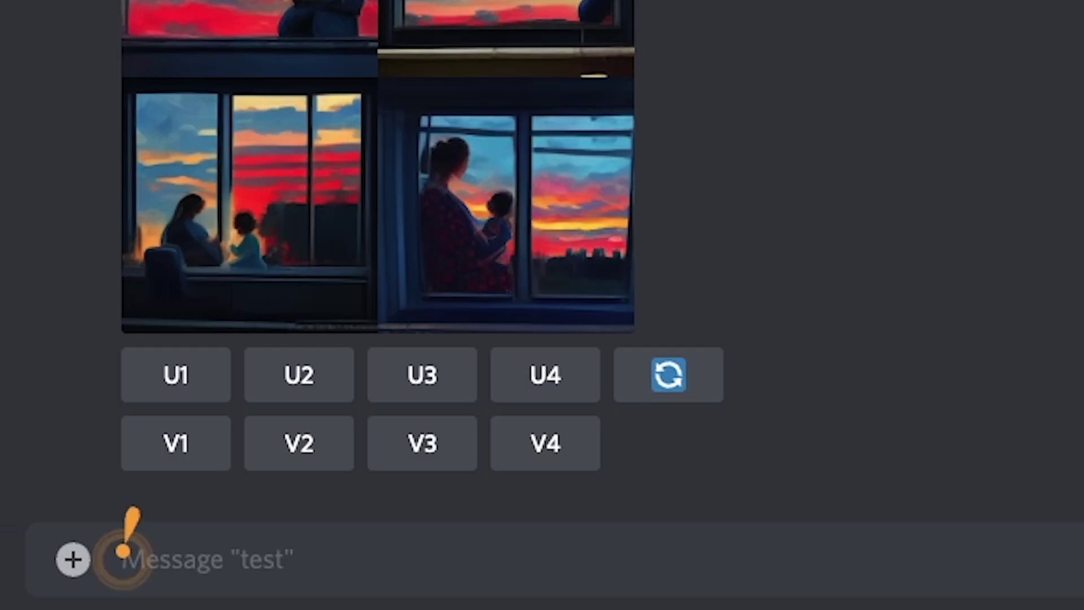
# Write the /imagine prompt about Bob the minion robbing a convenience store, cyberpunk-styled, and highlight --ar 16:9 in the docs
pyautogui.write('/imagine')
pyautogui.press('Tab')
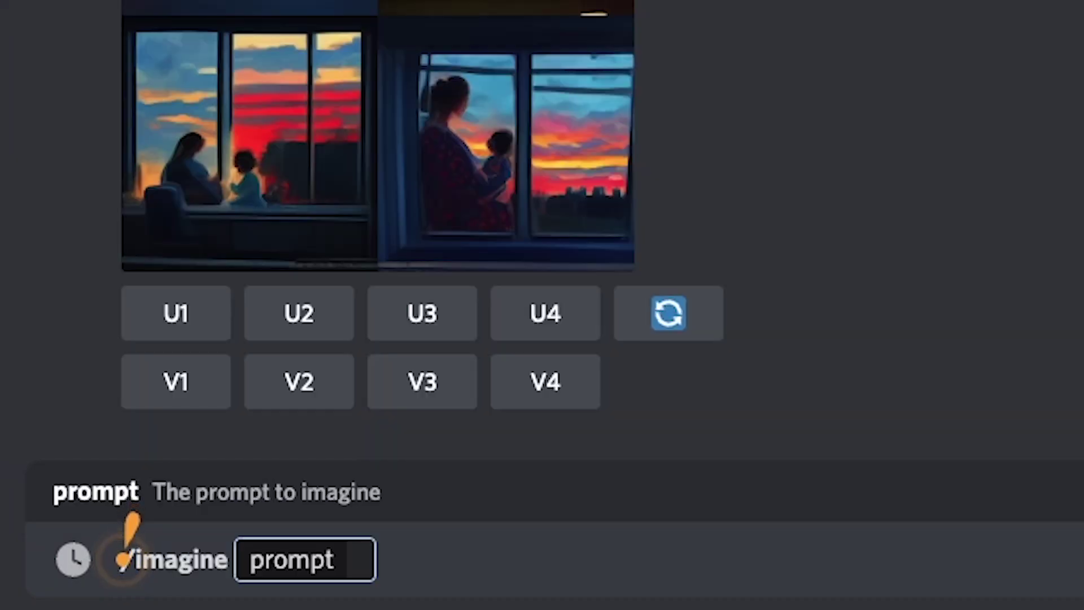
pyautogui.write('bob from the mind')
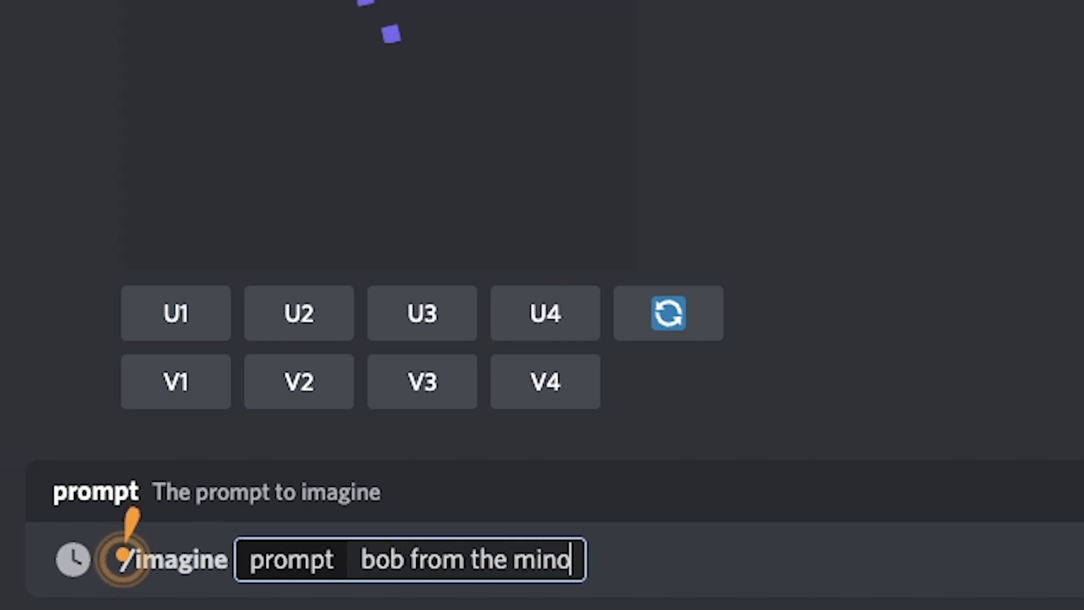
pyautogui.press('BackSpace')
pyautogui.write('ions robbing a con')
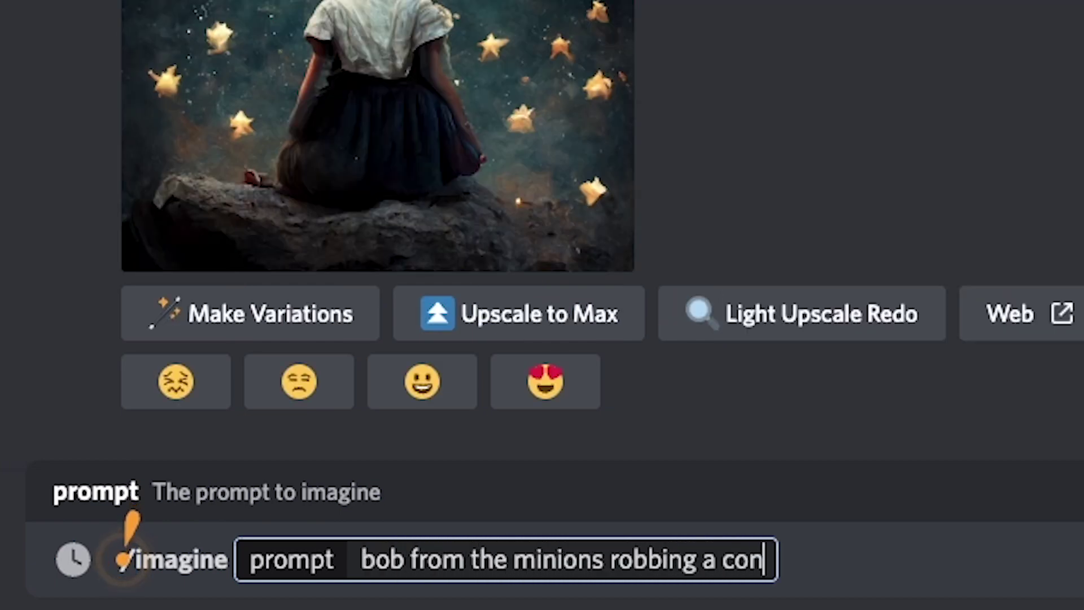
pyautogui.write('venience st')
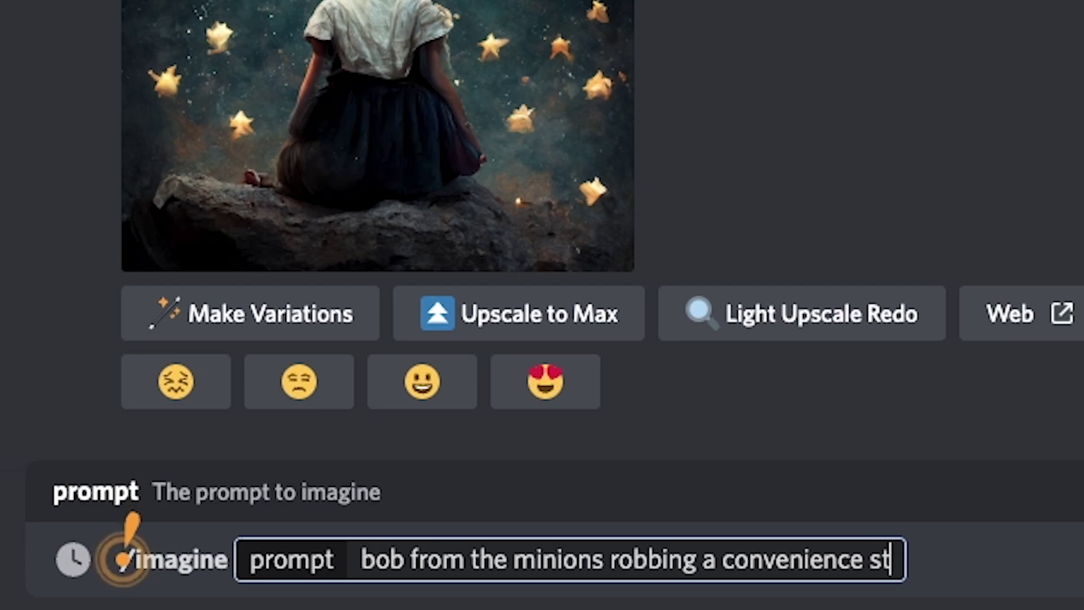
pyautogui.write('re')
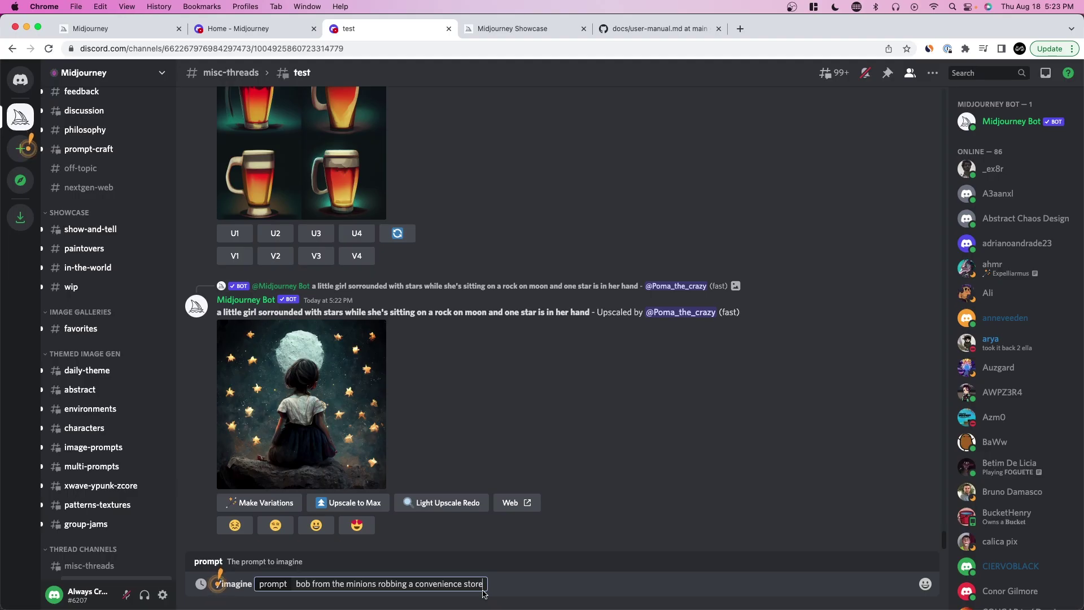
pyautogui.write(', octane render, highl')
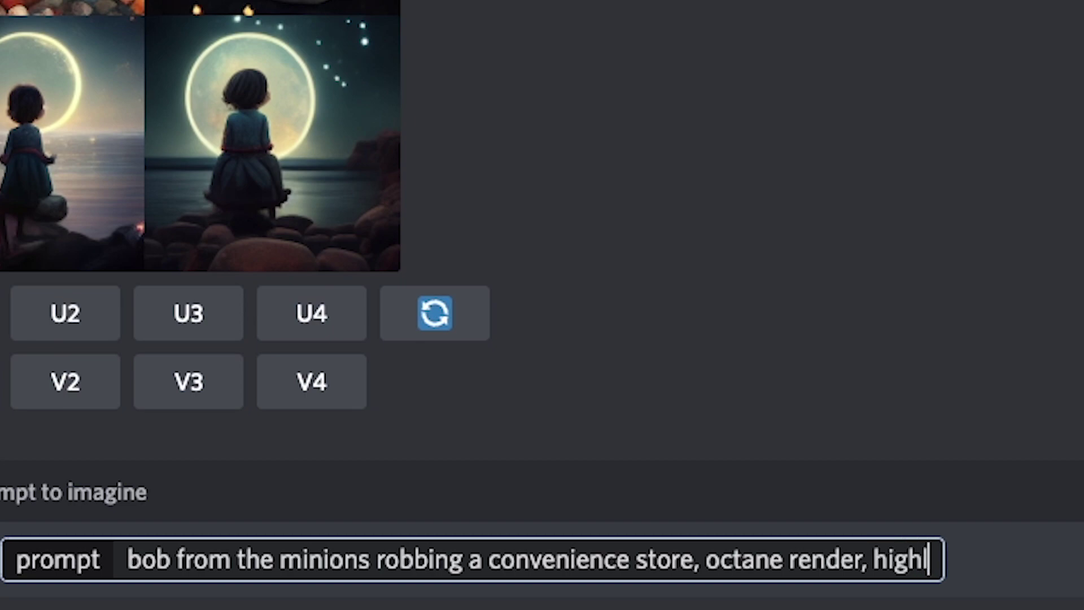
pyautogui.write('y detailed, backlight,')
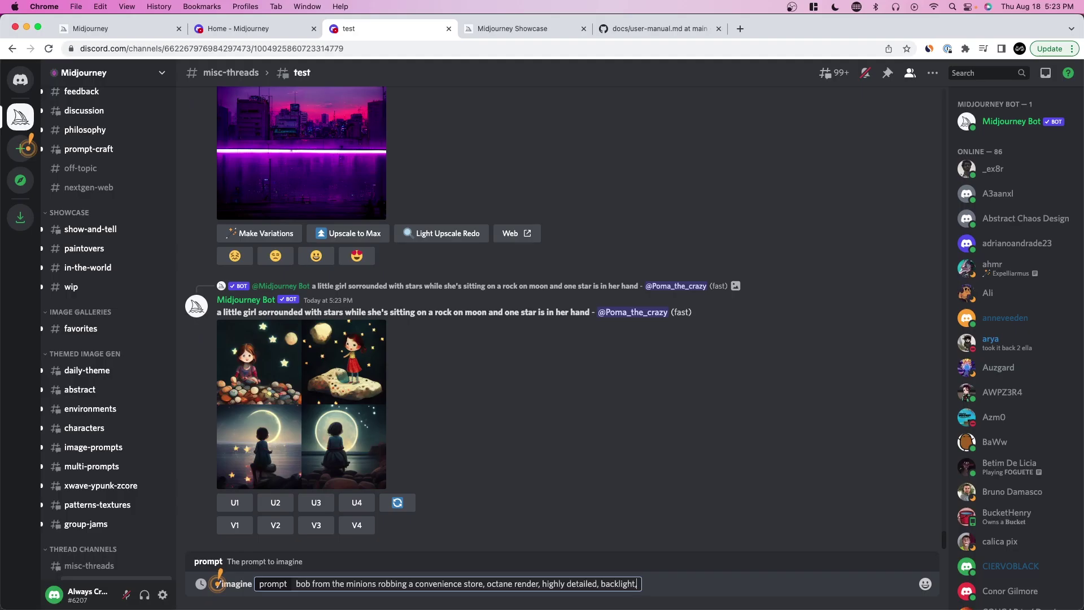
pyautogui.write(' cyberpunk cit')
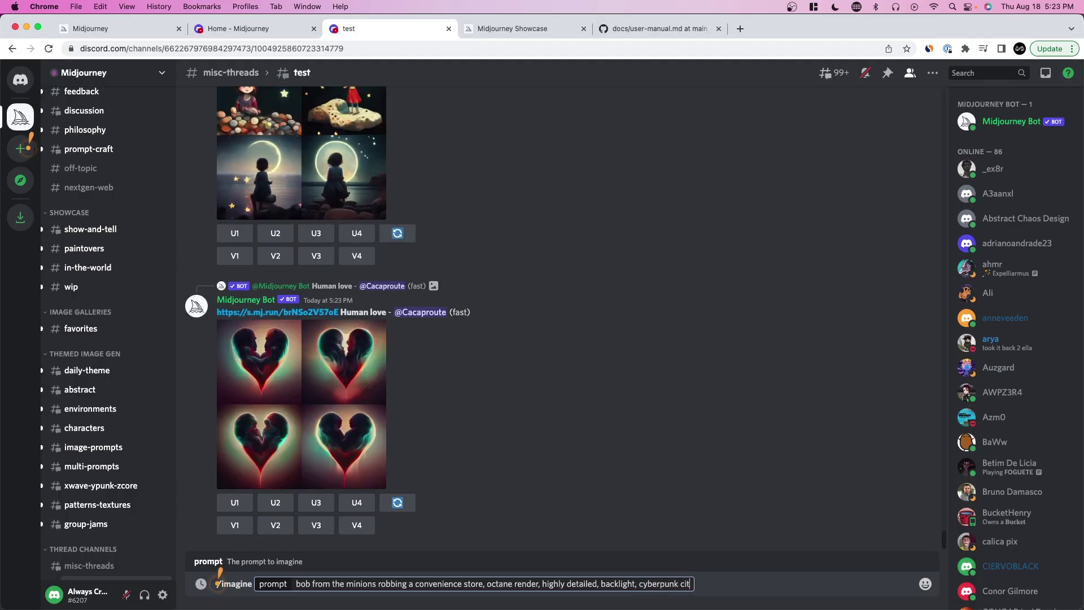
pyautogui.write('y in the background --')
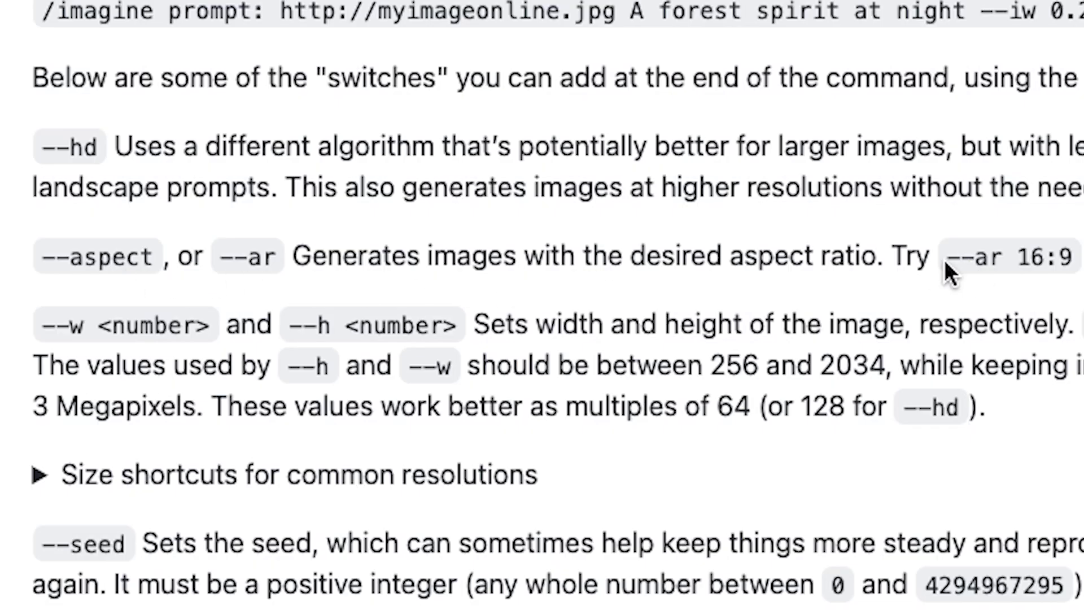
pyautogui.moveTo(946, 261); pyautogui.dragTo(1066, 270)
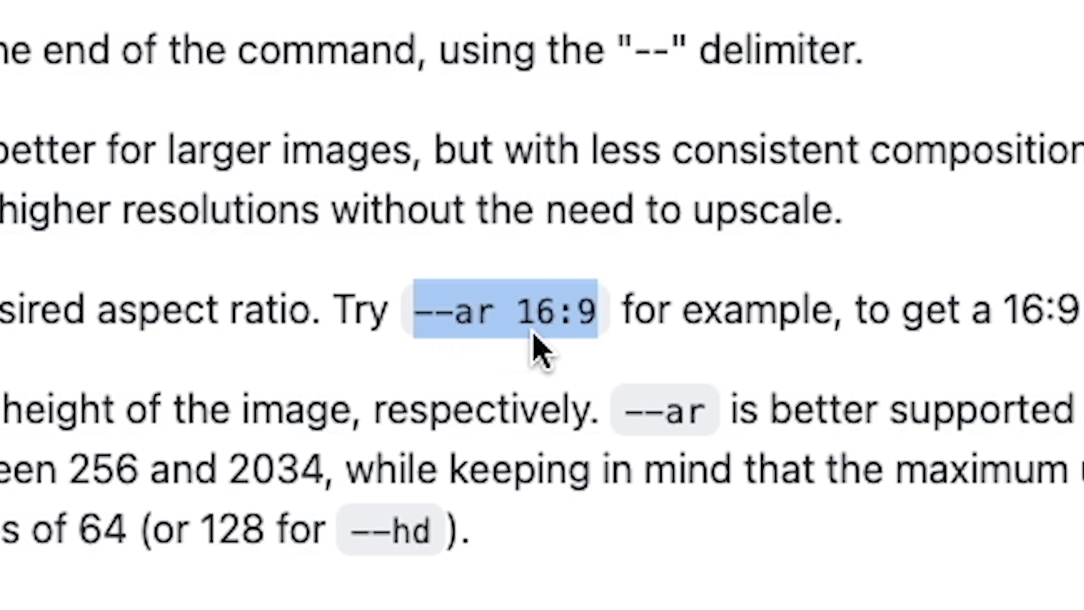
# Select the 16:9 ratio in the manual and append --ar 16:9 --stylize 20000 to the Discord prompt
pyautogui.click(665, 314)
pyautogui.moveTo(597, 314); pyautogui.dragTo(527, 311)
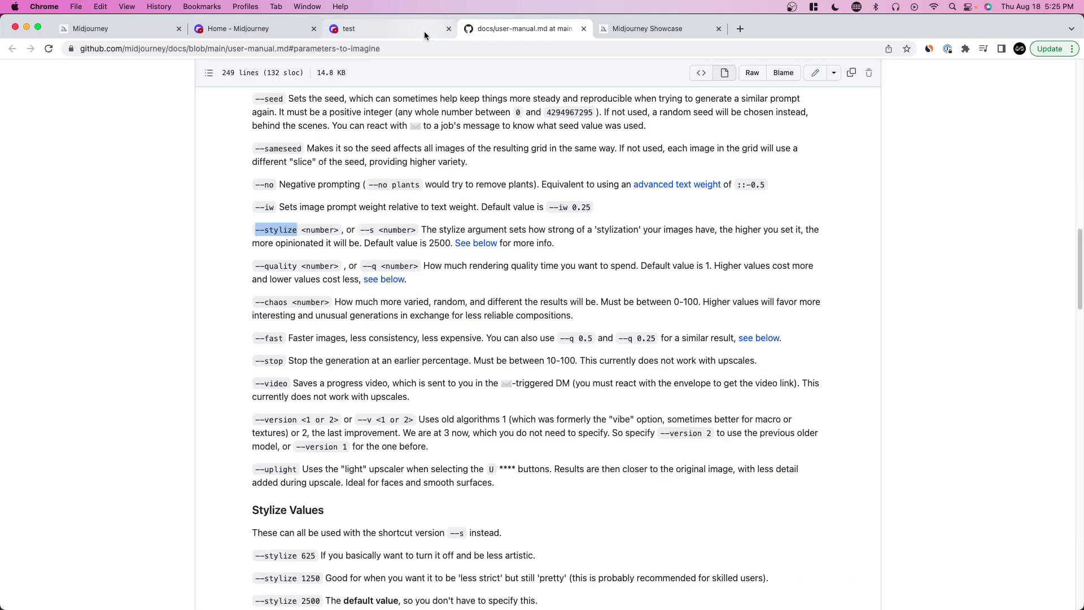
pyautogui.click(425, 32)
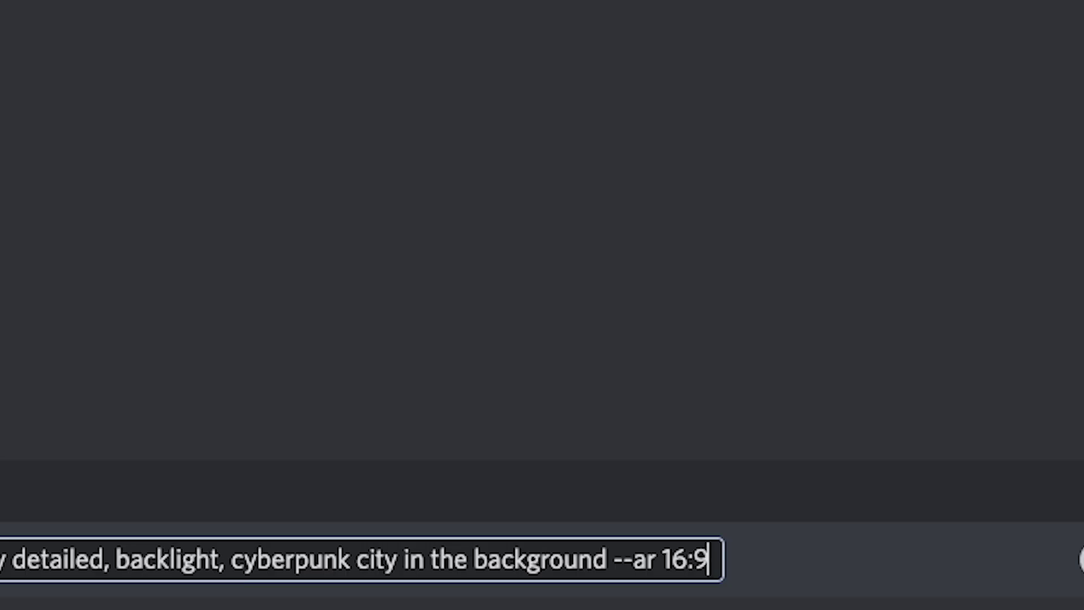
pyautogui.write('stylize')
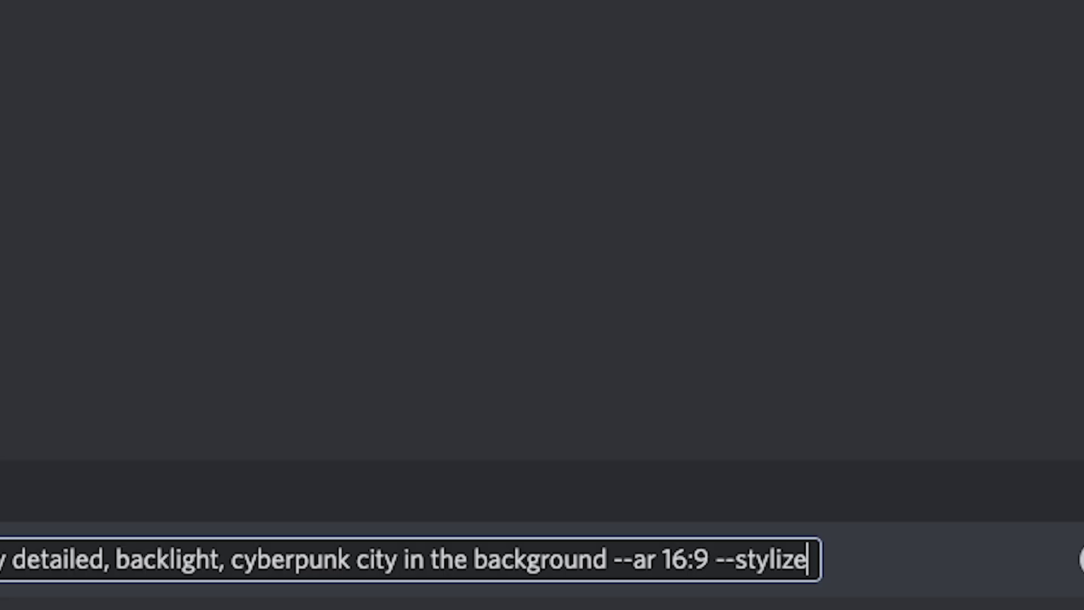
pyautogui.write('20000 --')
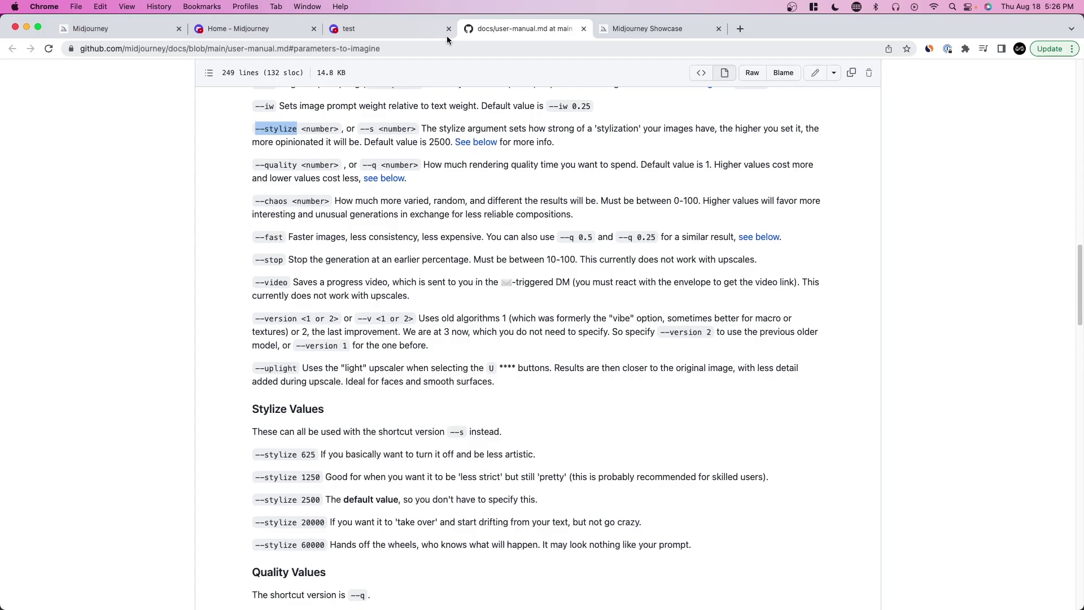
pyautogui.click(445, 34)
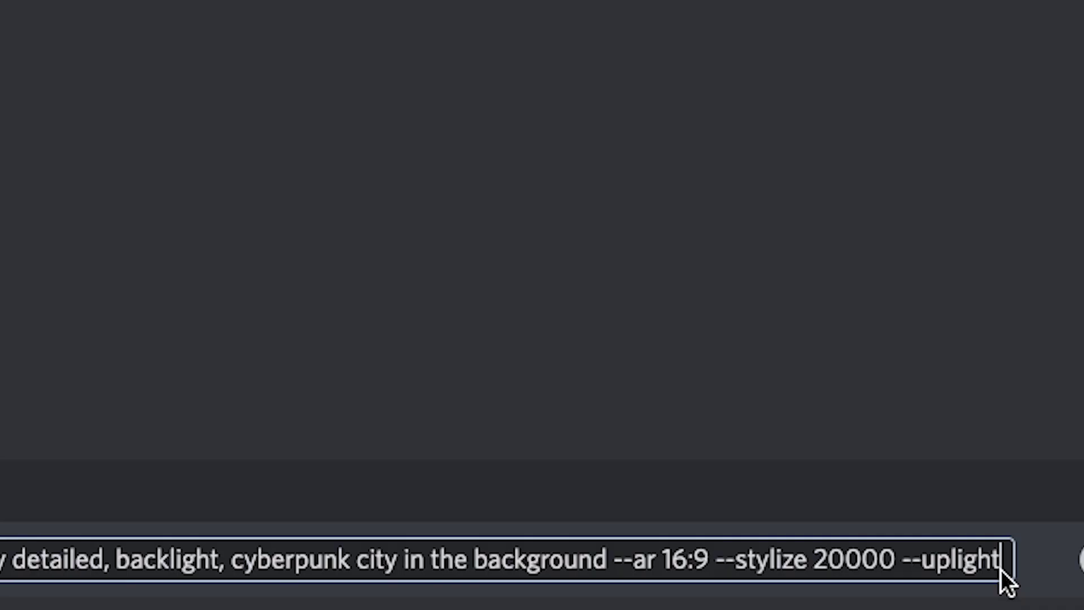
# Send the 'bob from the minions robbing a convenience store' /imagine prompt to the Midjourney bot
pyautogui.press('Return')
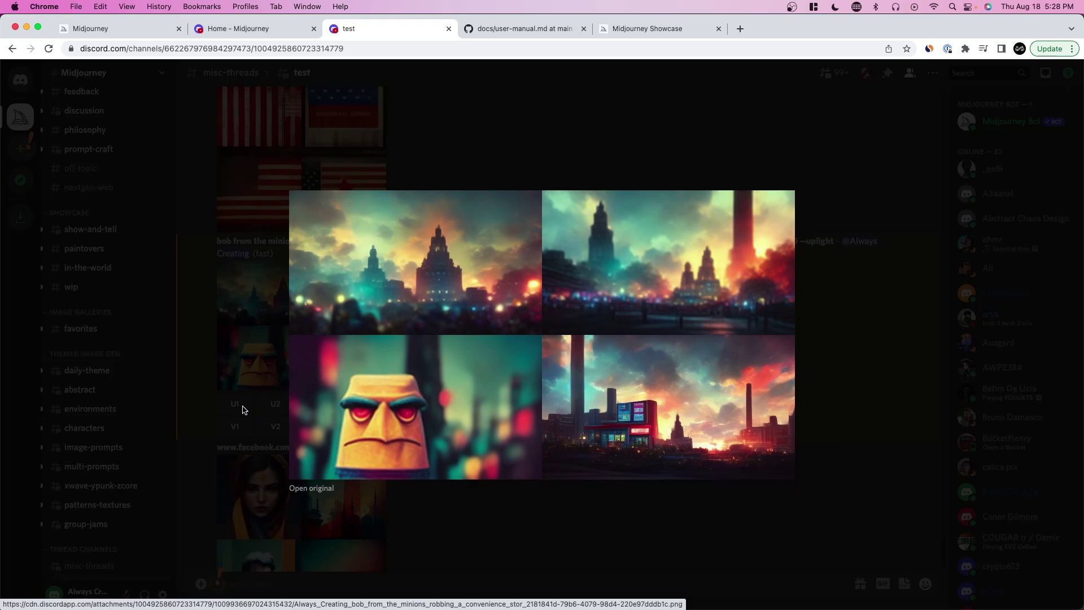
# Resend the recalled prompt reworded as 'bob the minion robbing a convenience store'
pyautogui.click(218, 583)
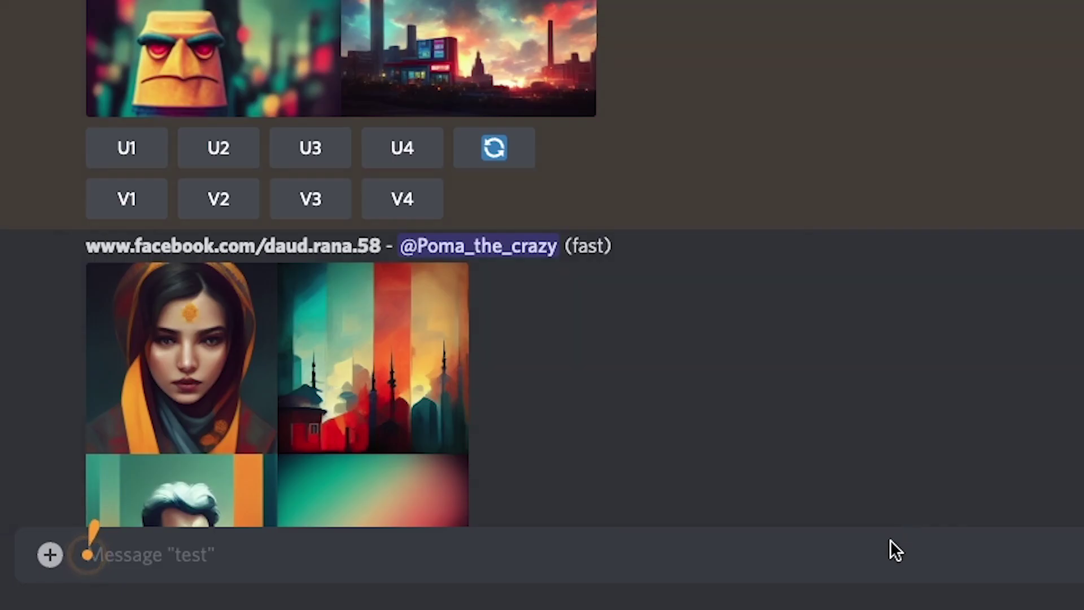
pyautogui.hotkey('ctrl', 'v')
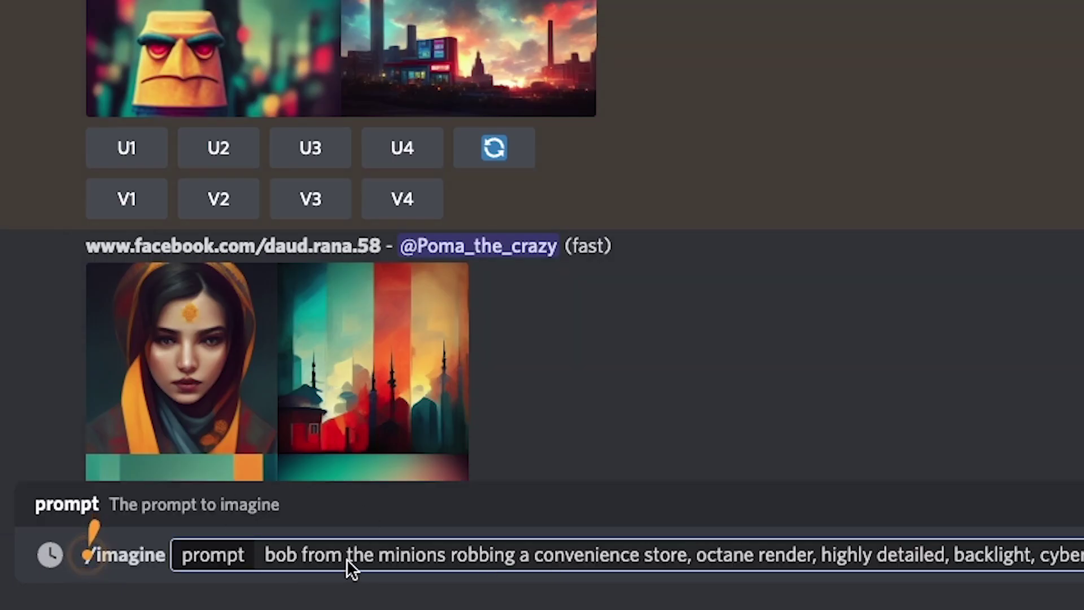
pyautogui.press('BackSpace')
pyautogui.click(397, 557)
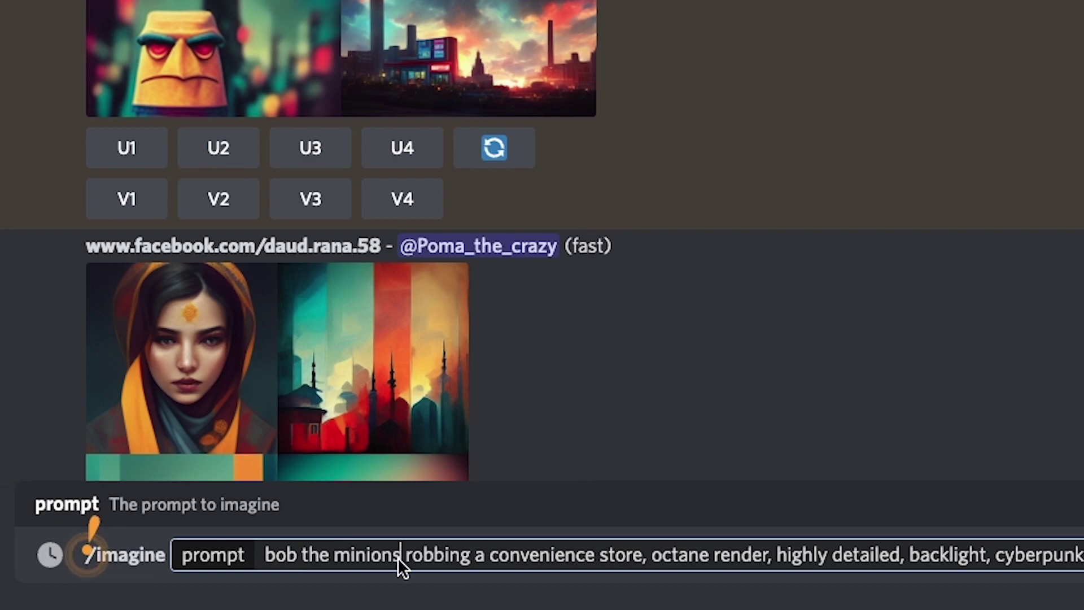
pyautogui.press('BackSpace')
pyautogui.press('Return')
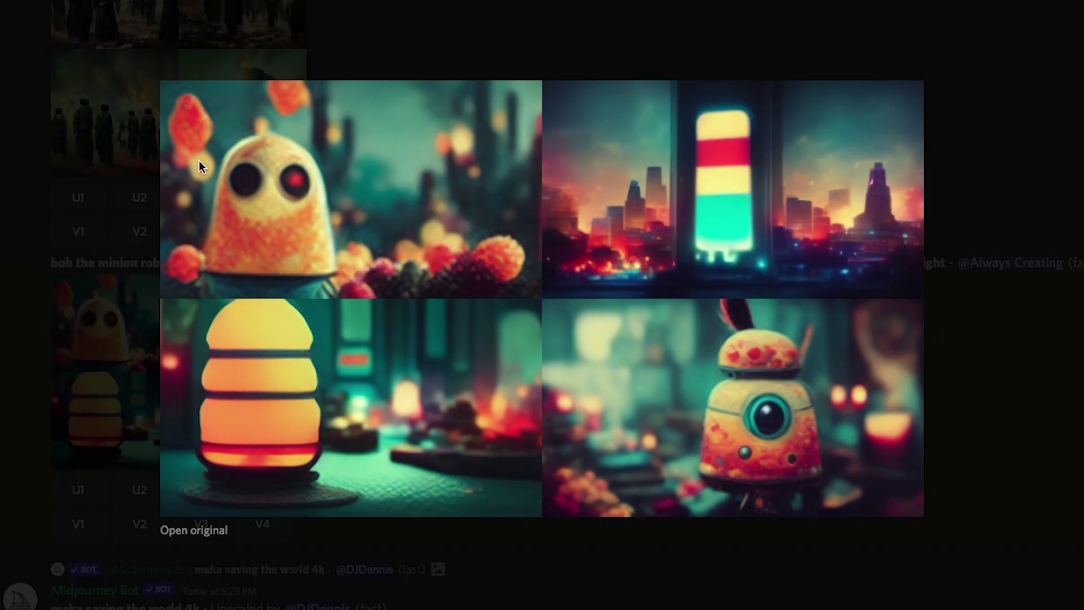
# Resend the minion prompt with 'from' and 'cyberpunk city in the background' removed
pyautogui.click(69, 188)
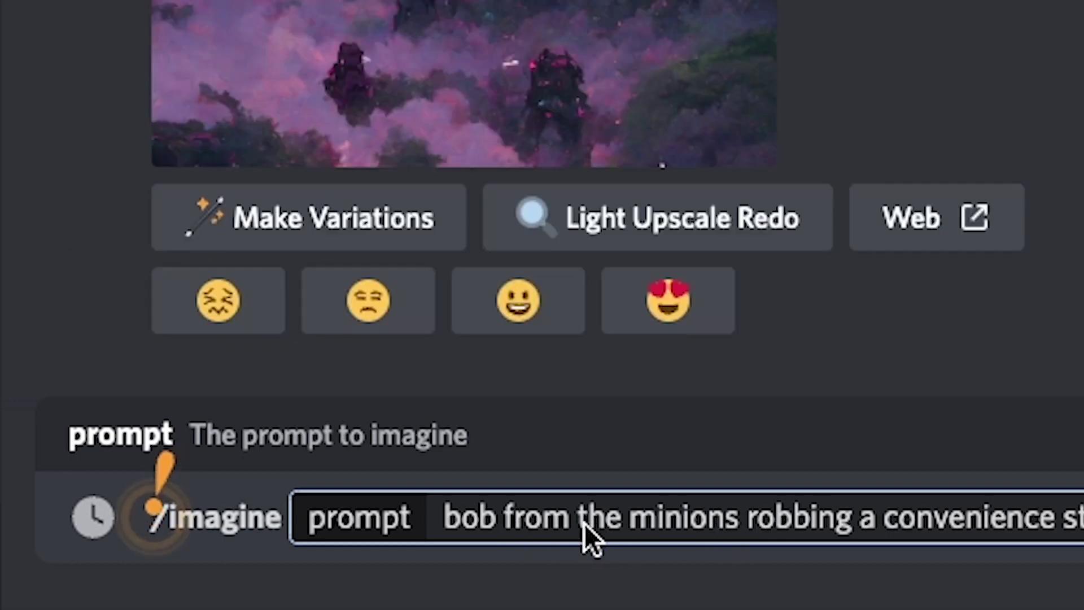
pyautogui.moveTo(581, 523); pyautogui.dragTo(480, 525)
pyautogui.press('BackSpace')
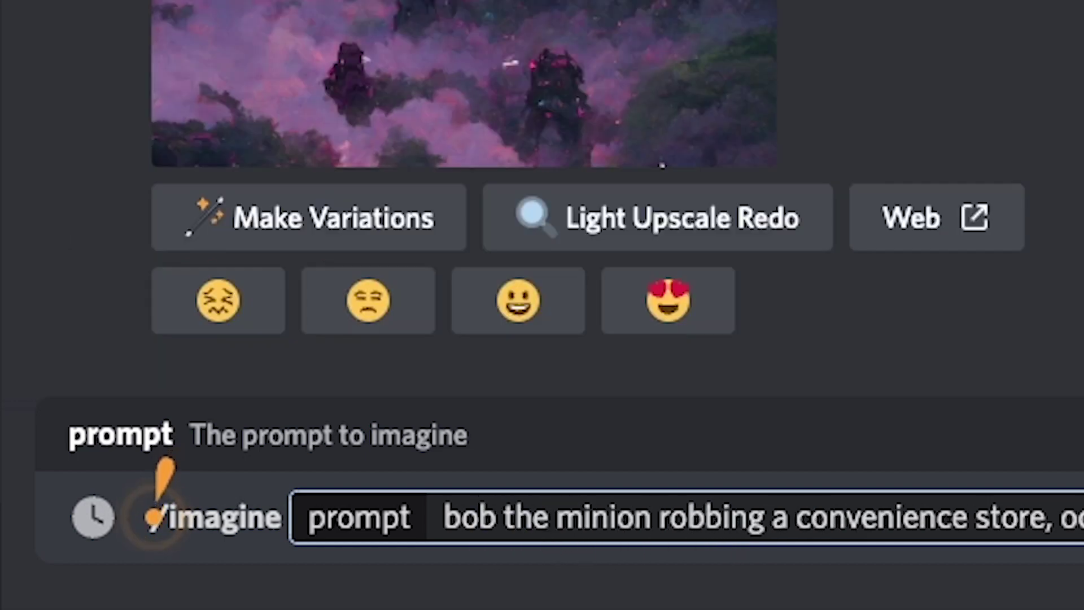
pyautogui.moveTo(326, 527); pyautogui.dragTo(747, 528)
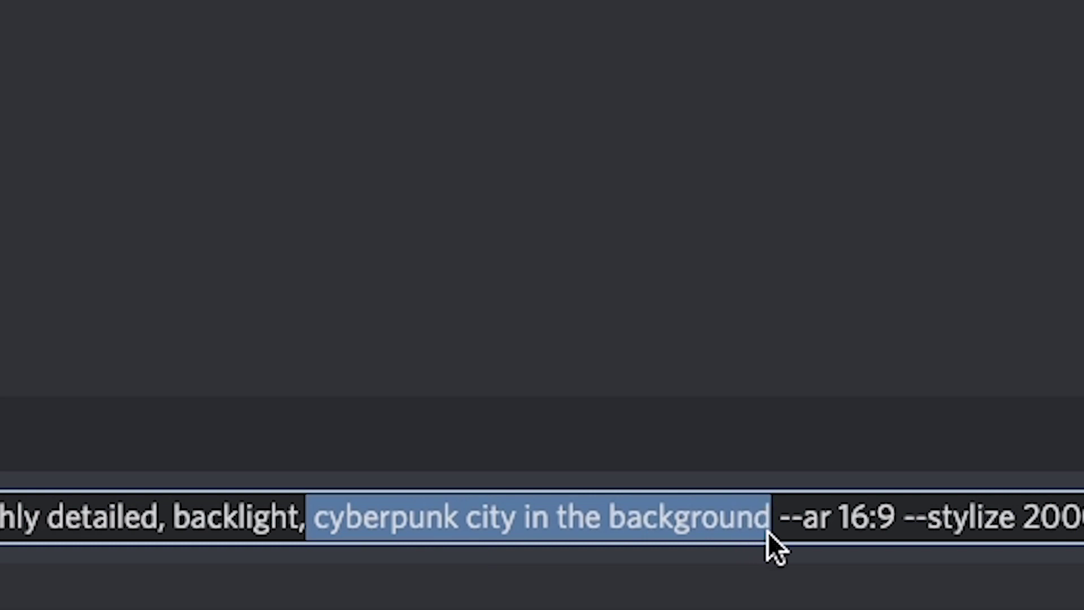
pyautogui.press('BackSpace')
pyautogui.press('Return')
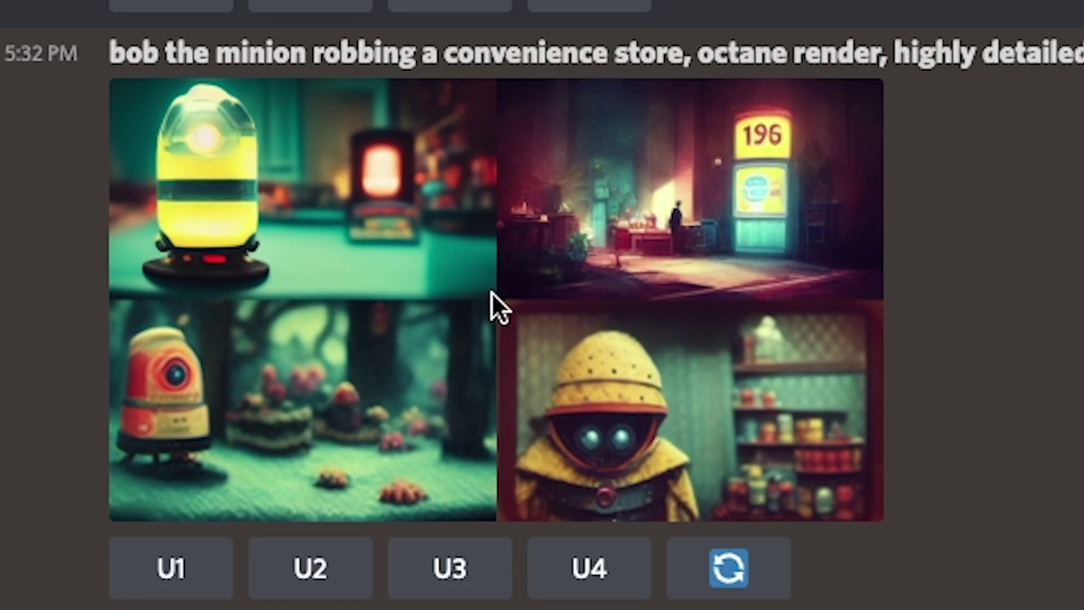
# Upscale the bottom-right minion image (U4), then upscale that result to max size
pyautogui.click(491, 292)
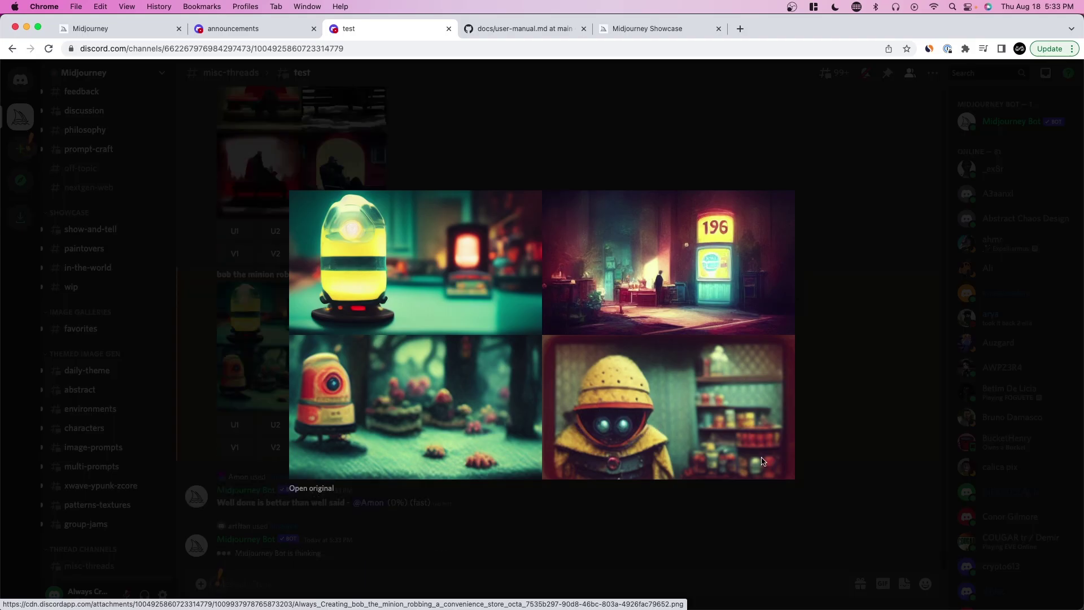
pyautogui.press('Escape')
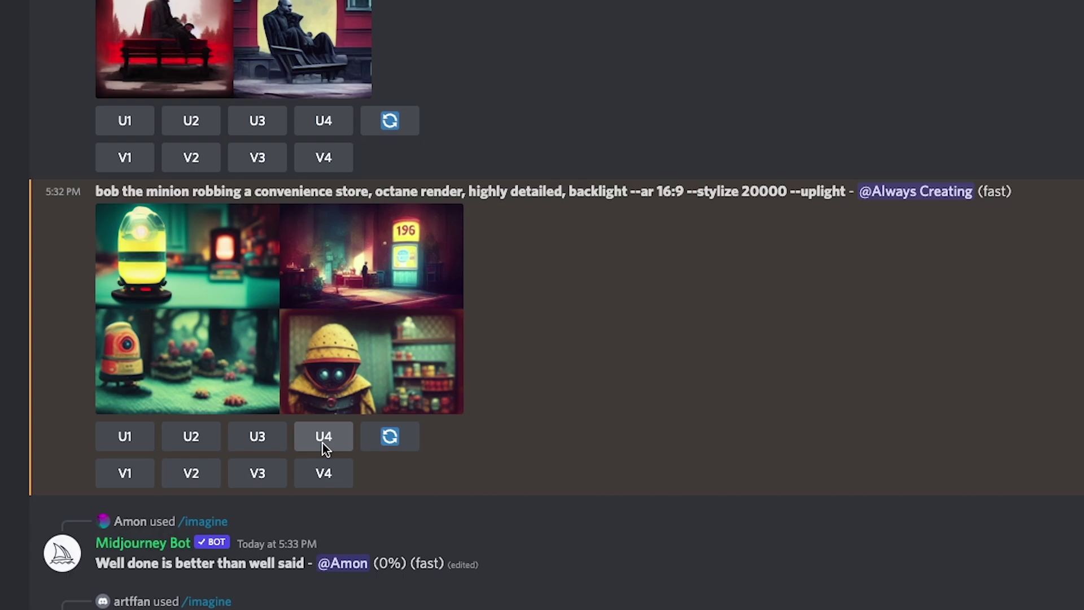
pyautogui.click(323, 442)
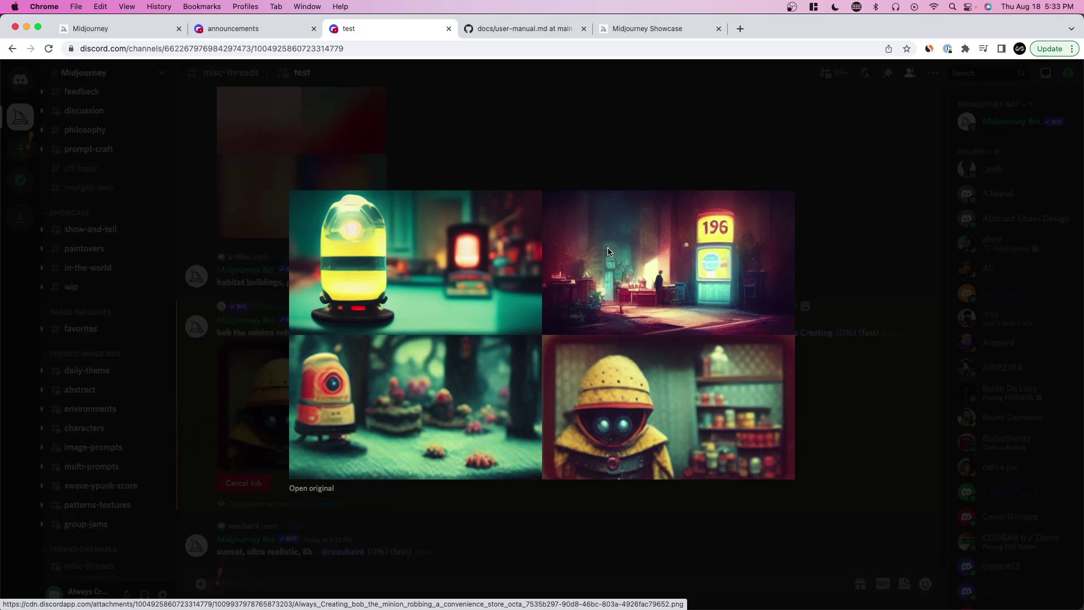
pyautogui.press('Escape')
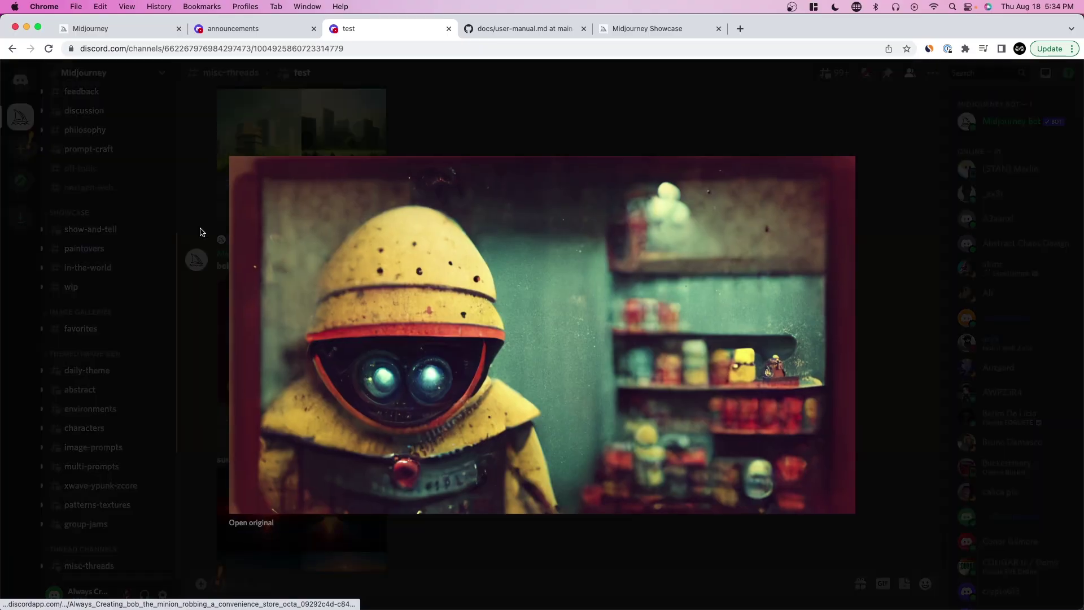
pyautogui.click(467, 116)
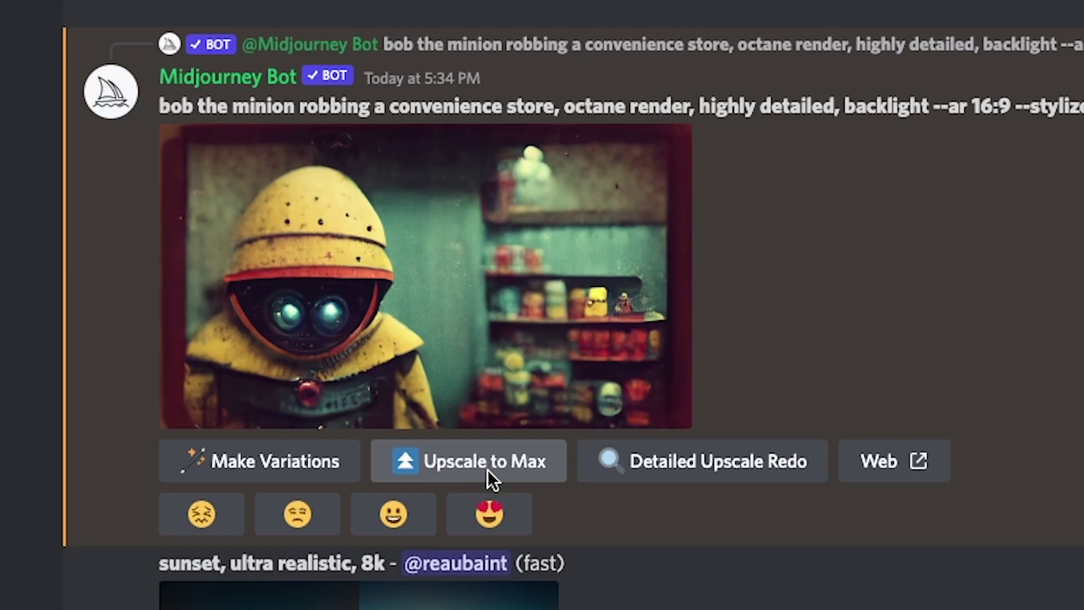
pyautogui.click(516, 466)
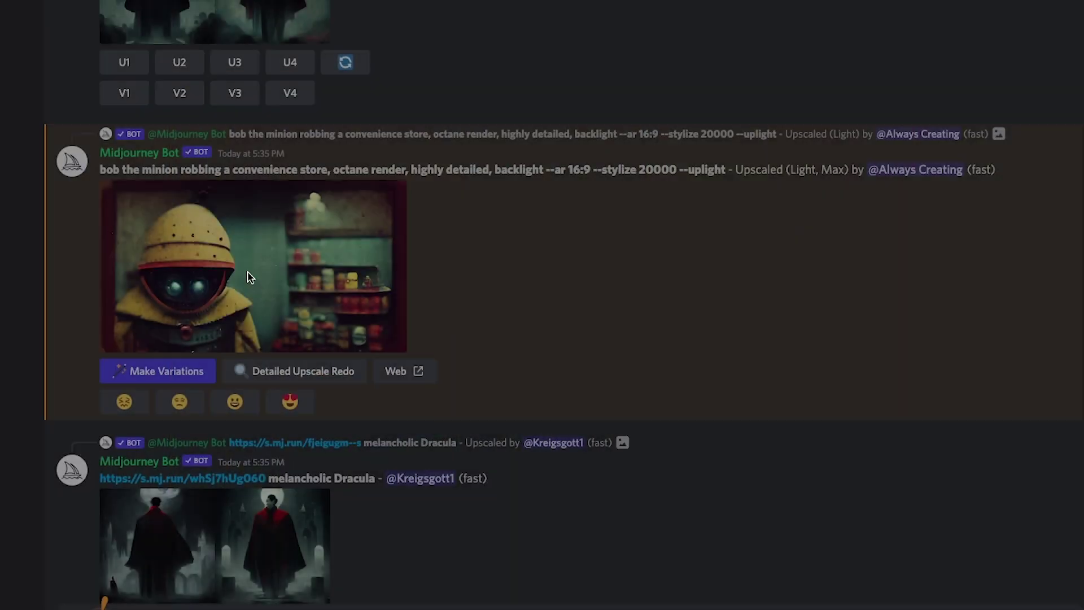
# Open the max-size minion upscale's full-size original in a new browser tab, then return to Discord
pyautogui.rightClick(327, 326)
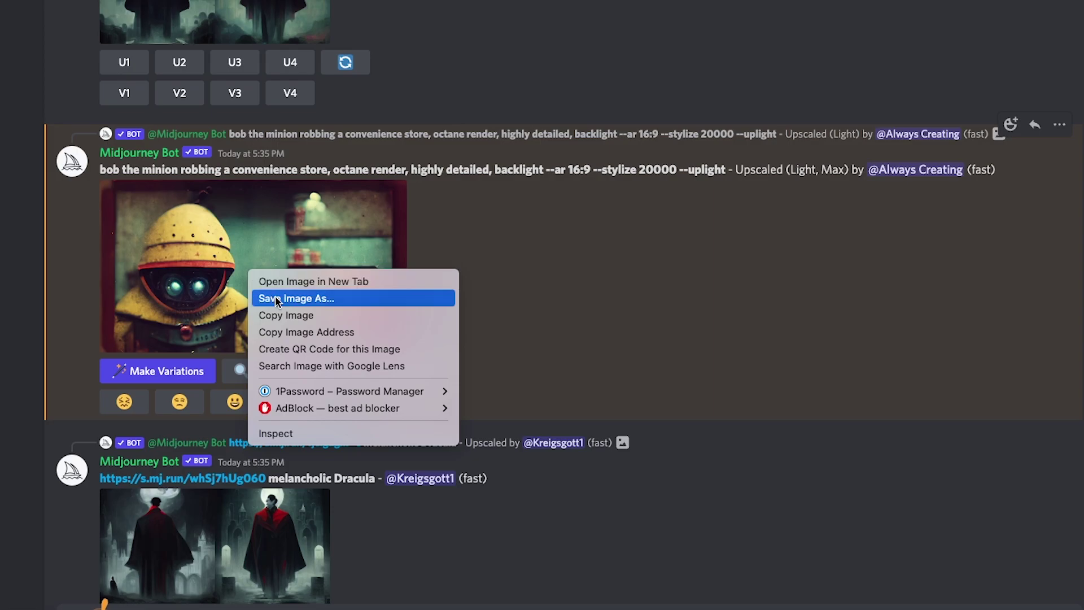
pyautogui.click(235, 255)
pyautogui.click(198, 286)
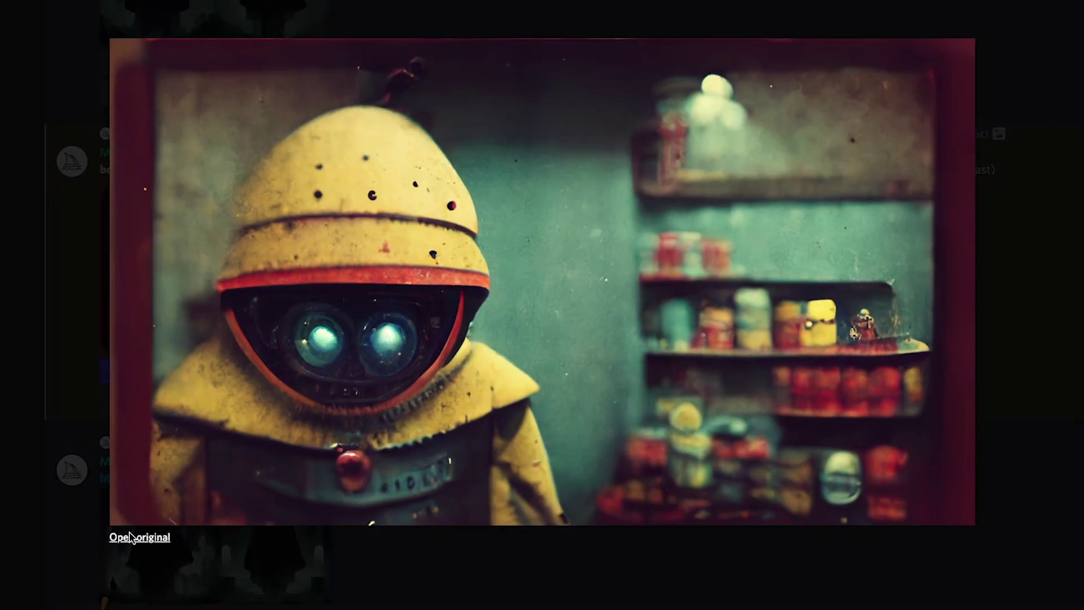
pyautogui.click(130, 536)
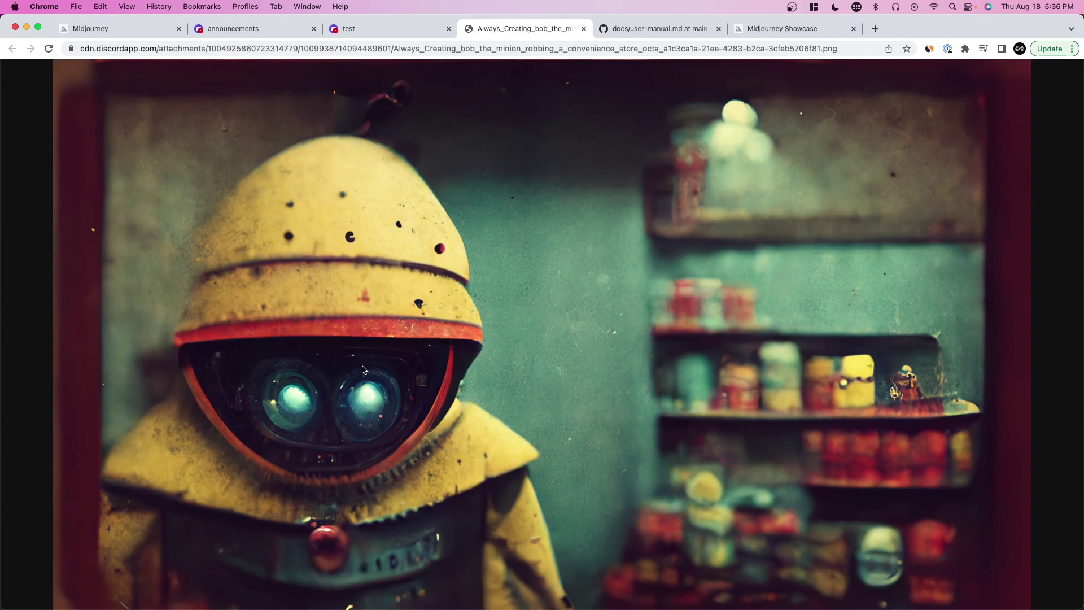
pyautogui.rightClick(342, 392)
pyautogui.click(348, 28)
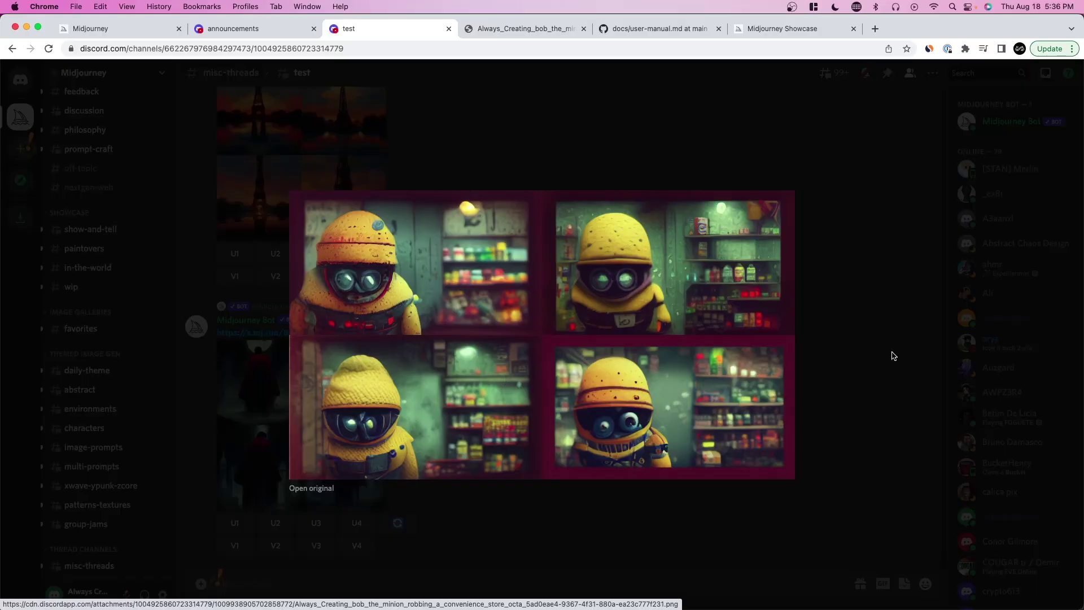
pyautogui.click(893, 355)
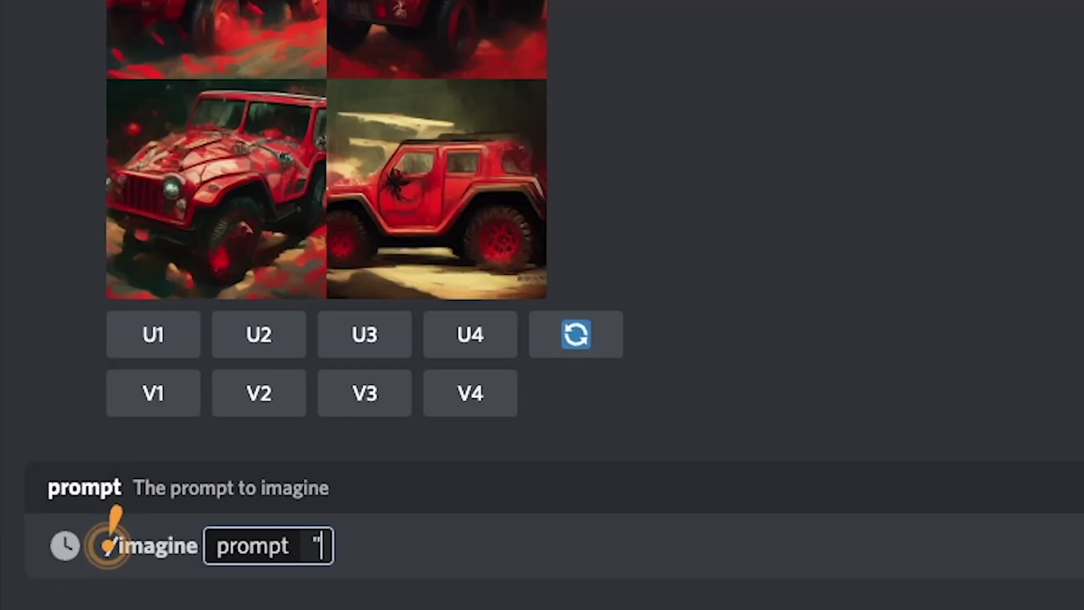
# Submit the movie poster prompt with text 'always creating', stranger things, lightning, 8k
pyautogui.write('ays creating')
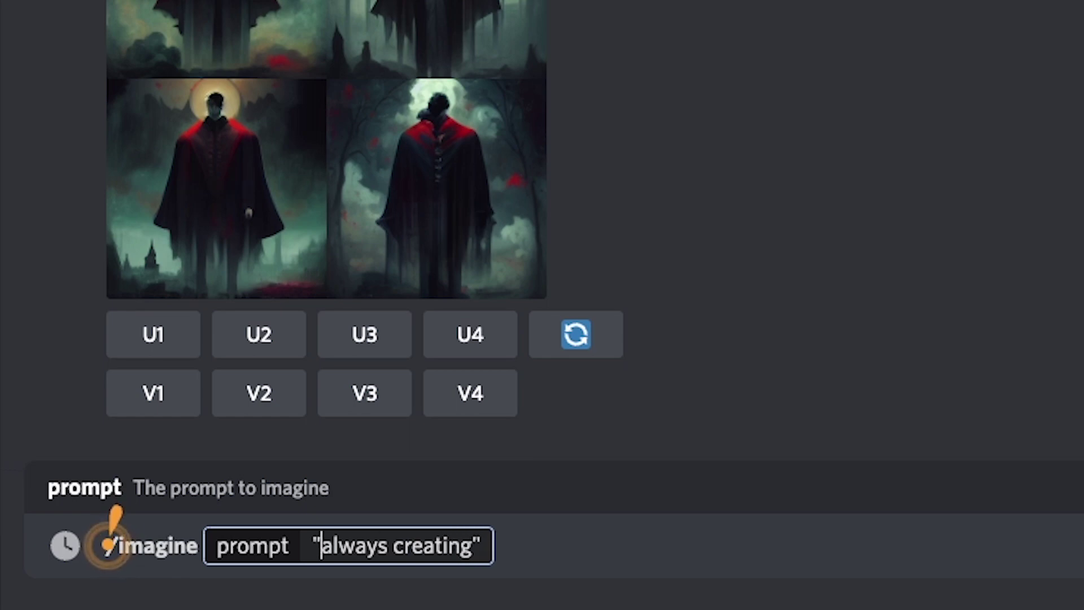
pyautogui.write('movie poster with text ')
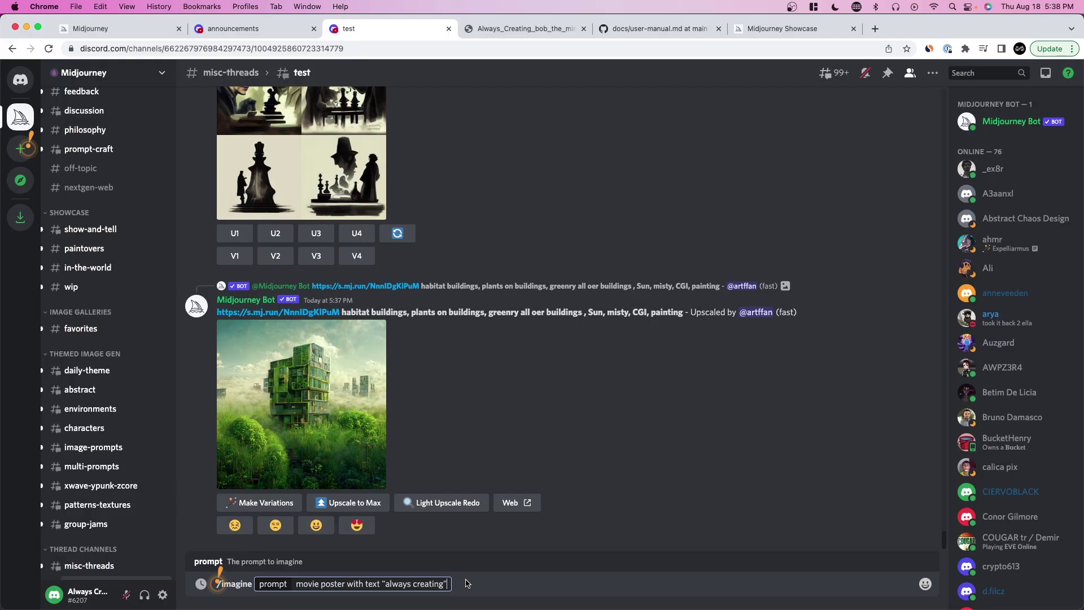
pyautogui.write(' stranger things, li')
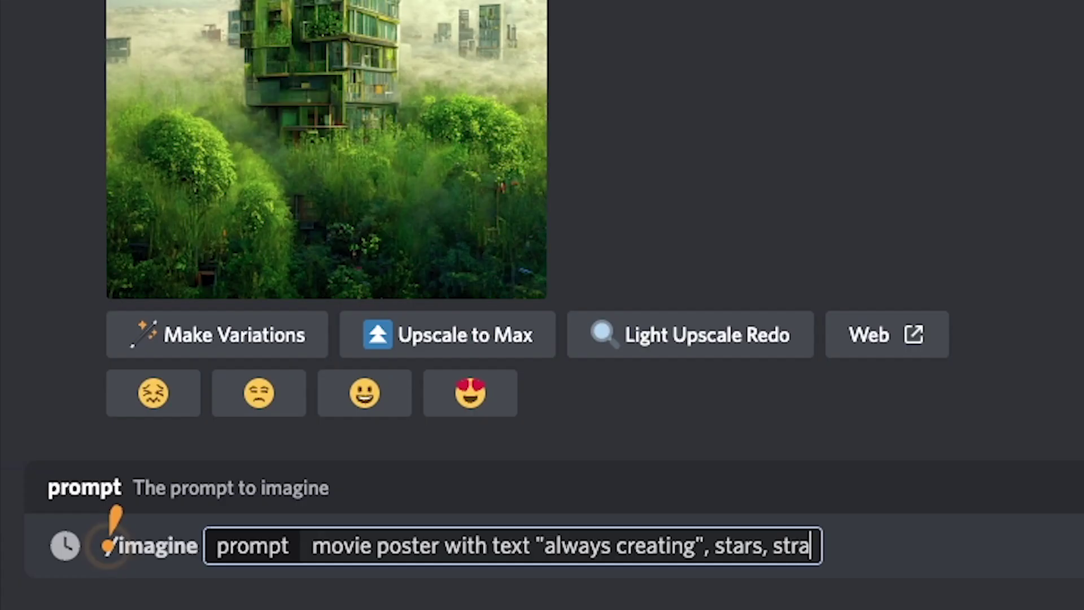
pyautogui.write('ghtning, 8k')
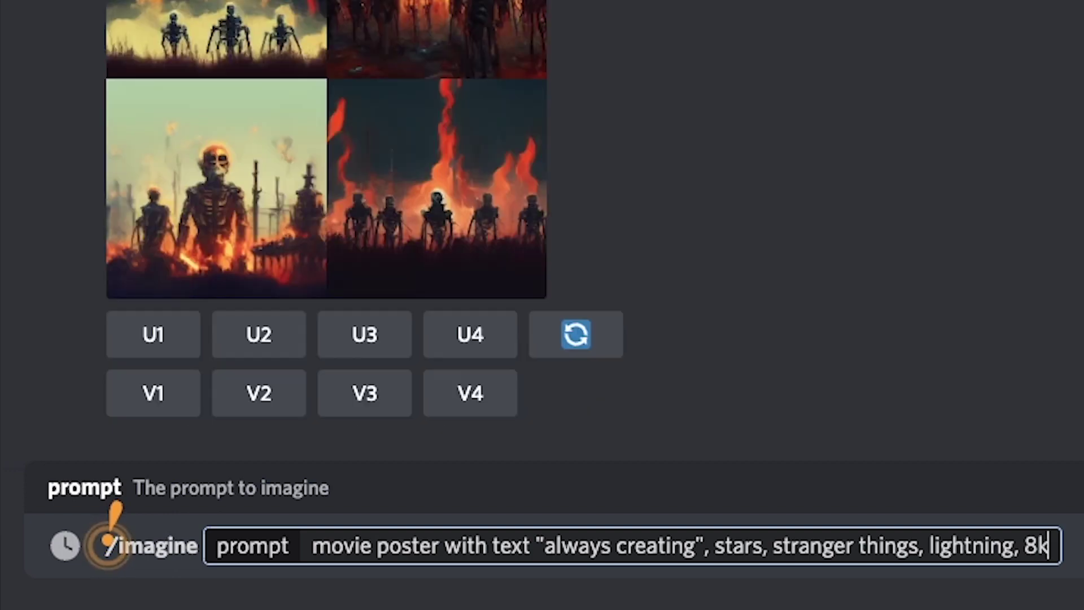
pyautogui.press('Return')
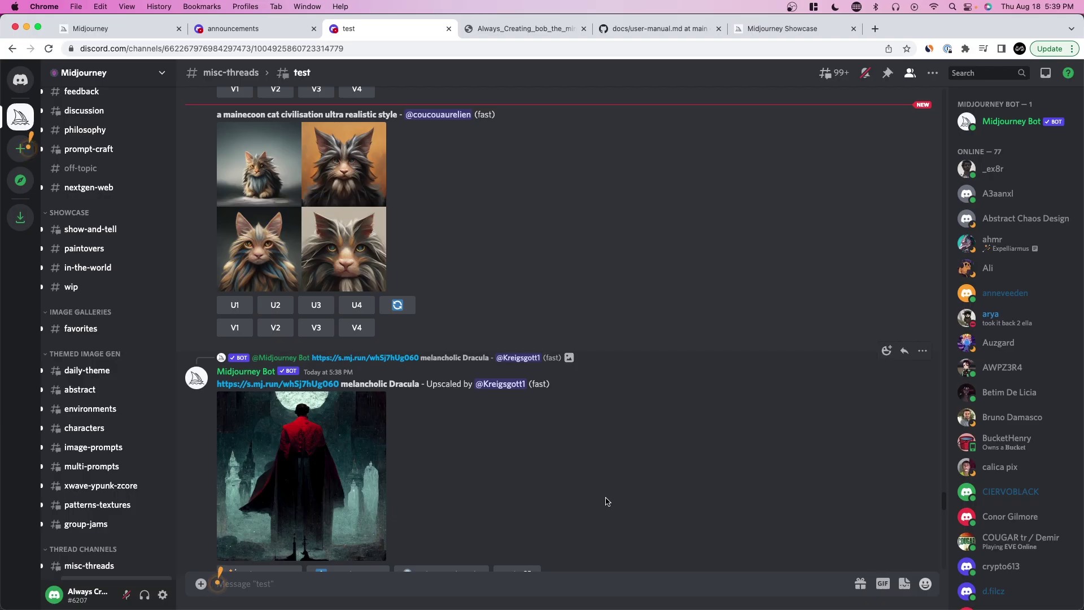
# Run /subscribe and open the Midjourney subscription checkout page
pyautogui.write('/sub')
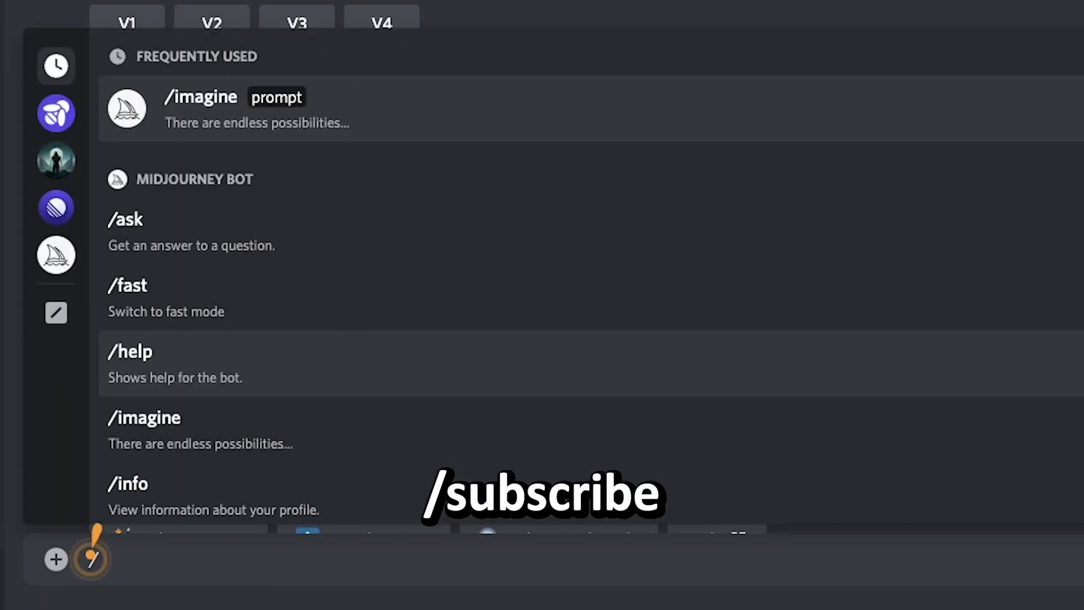
pyautogui.press('Tab')
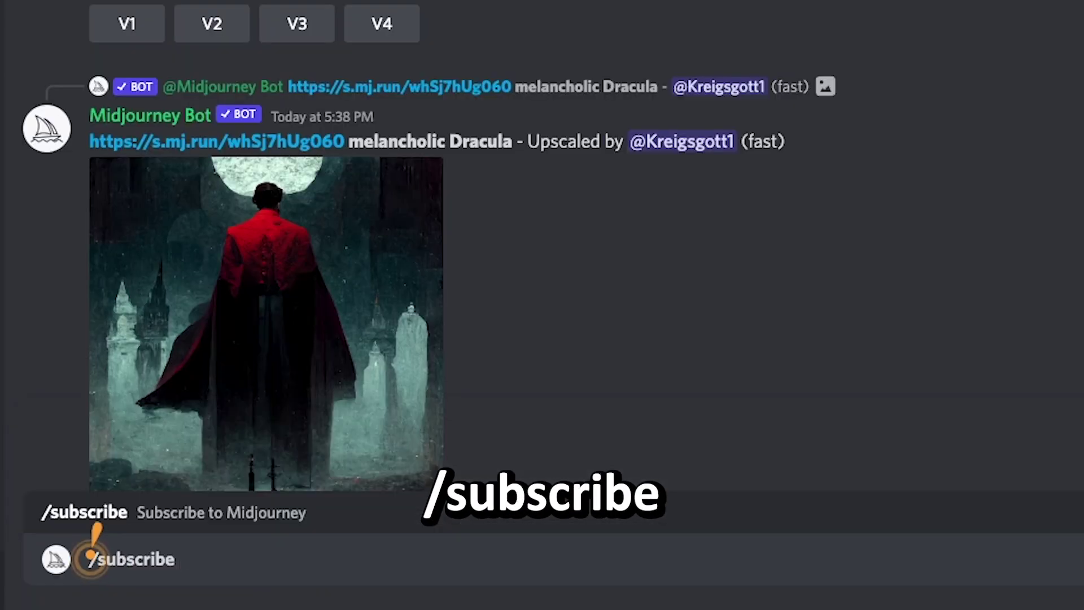
pyautogui.press('Return')
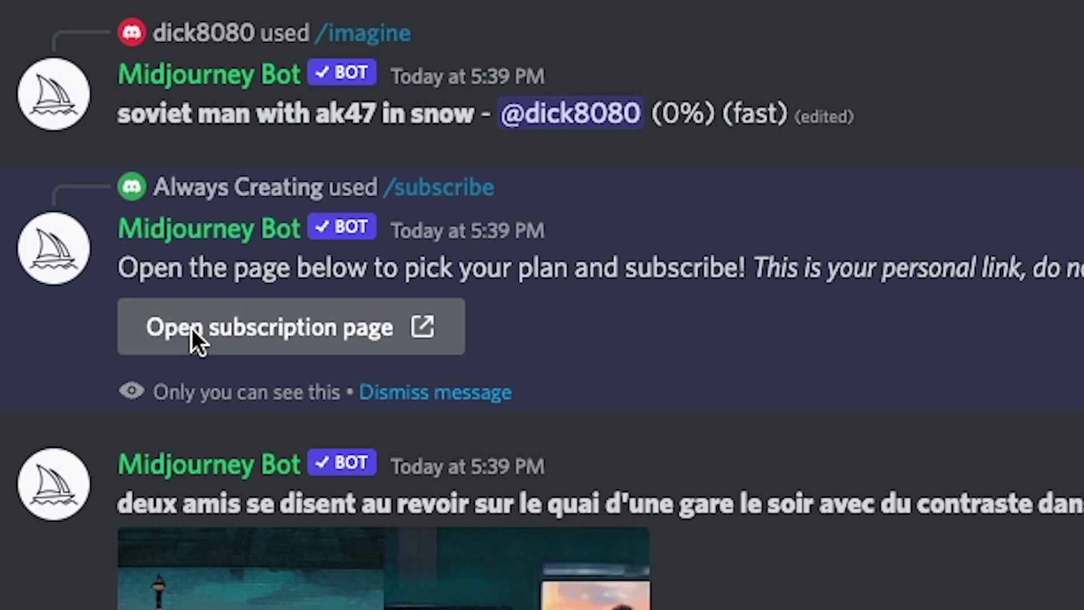
pyautogui.click(192, 327)
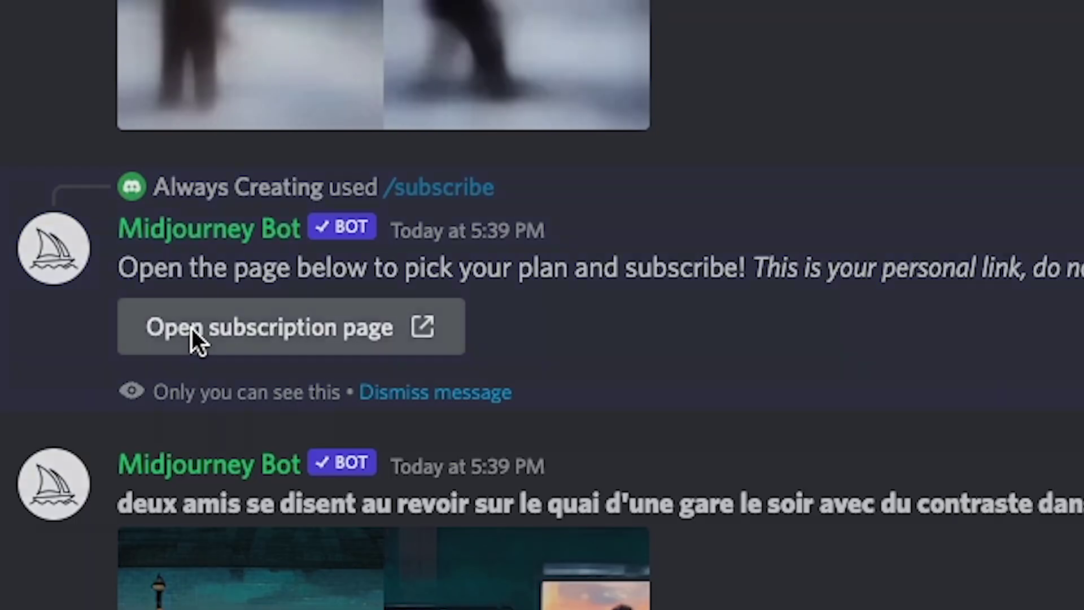
pyautogui.click(585, 409)
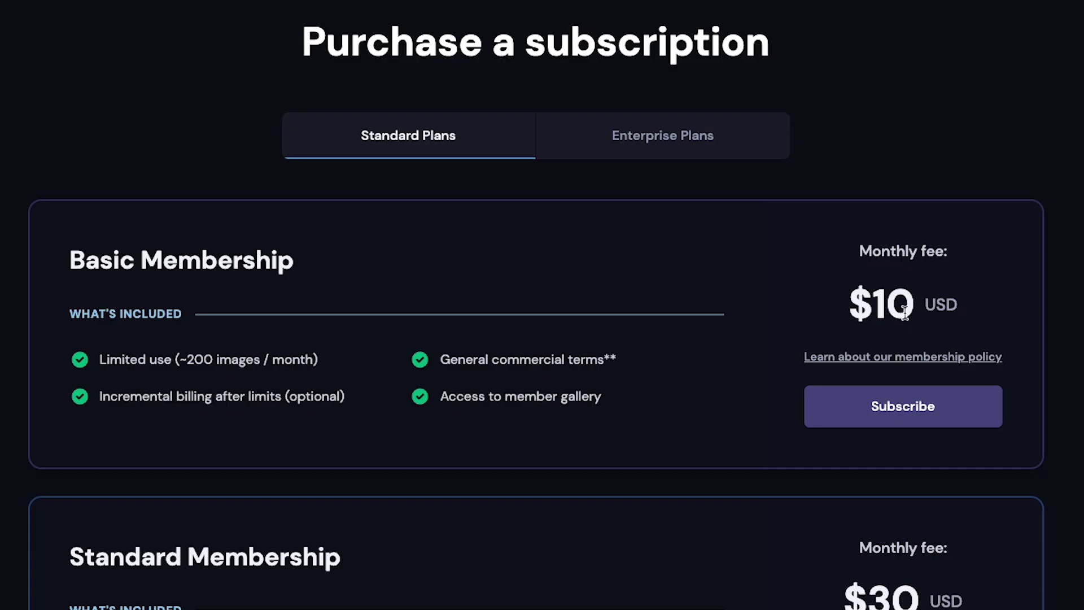
# Review the Standard plan's commercial terms and the Enterprise plan's private-by-default generation perk
pyautogui.scroll(-2, 904, 311)
pyautogui.moveTo(621, 586); pyautogui.dragTo(494, 582)
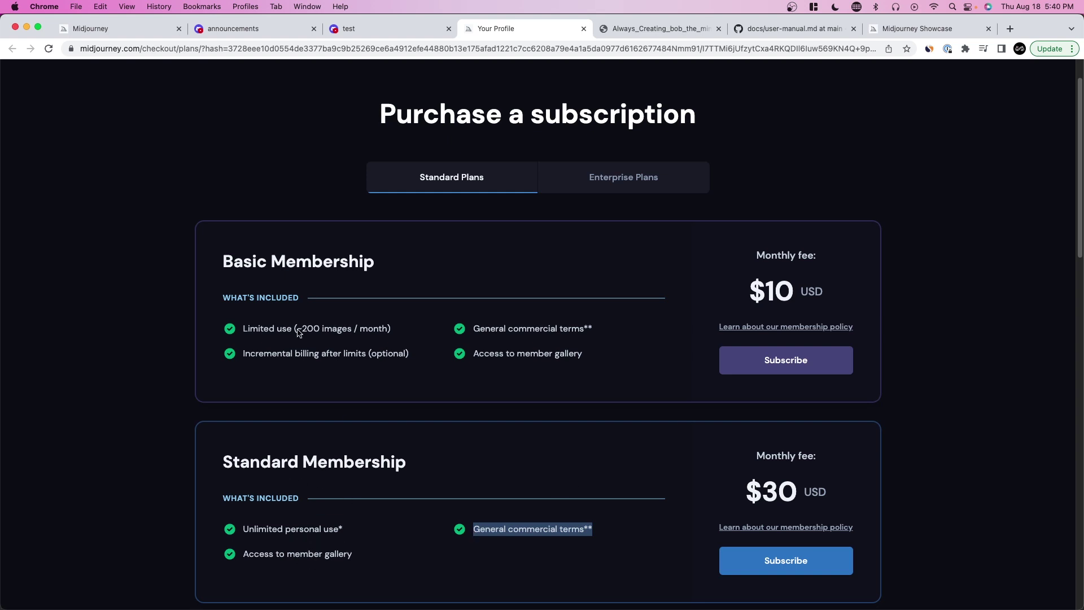
pyautogui.click(582, 186)
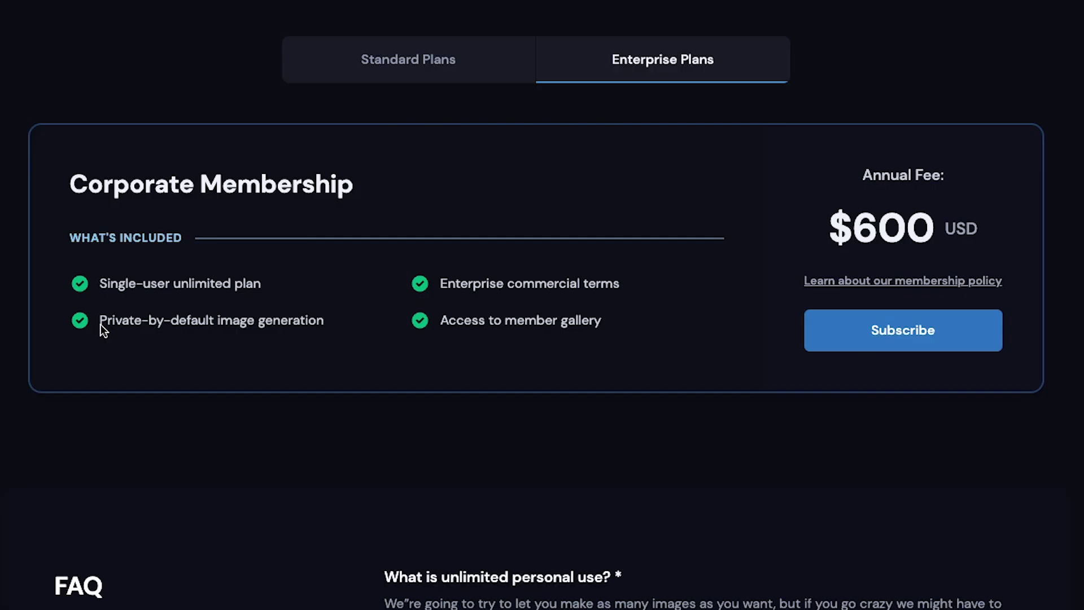
pyautogui.moveTo(101, 324); pyautogui.dragTo(300, 327)
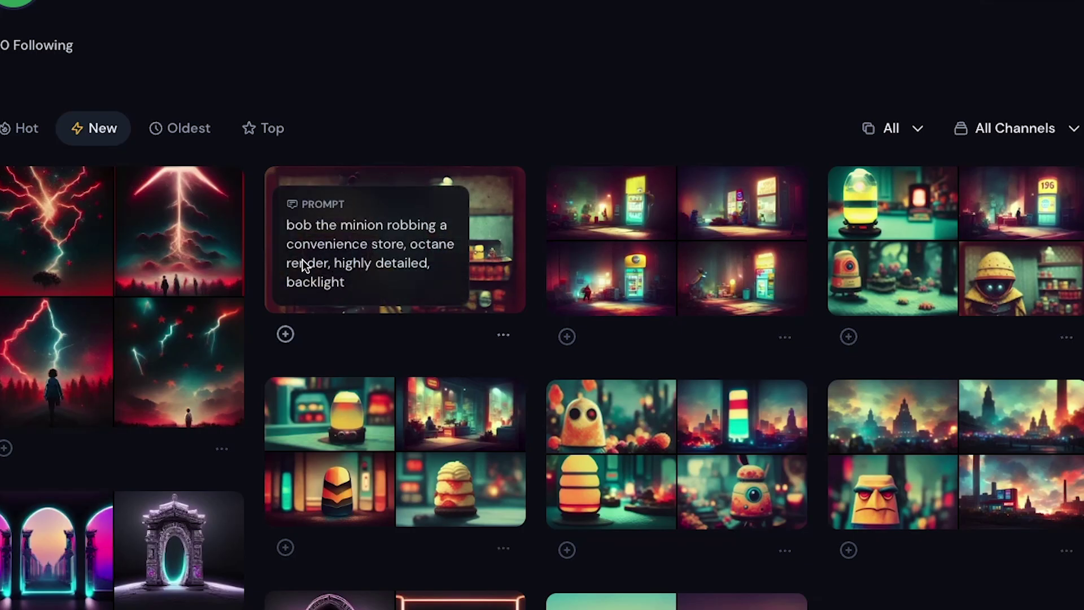
# Scroll the profile gallery and open the options menu on the minion image tile
pyautogui.scroll(-4, 358, 310)
pyautogui.click(785, 293)
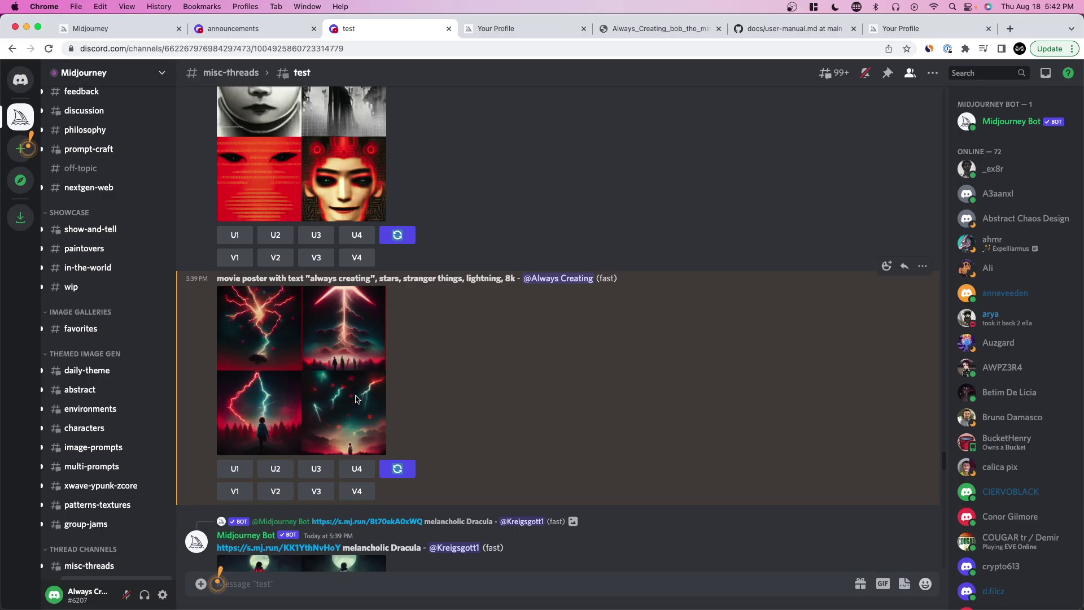
# Enlarge the lightning poster grid, then view the rerolled 'always creating' poster grid
pyautogui.click(356, 399)
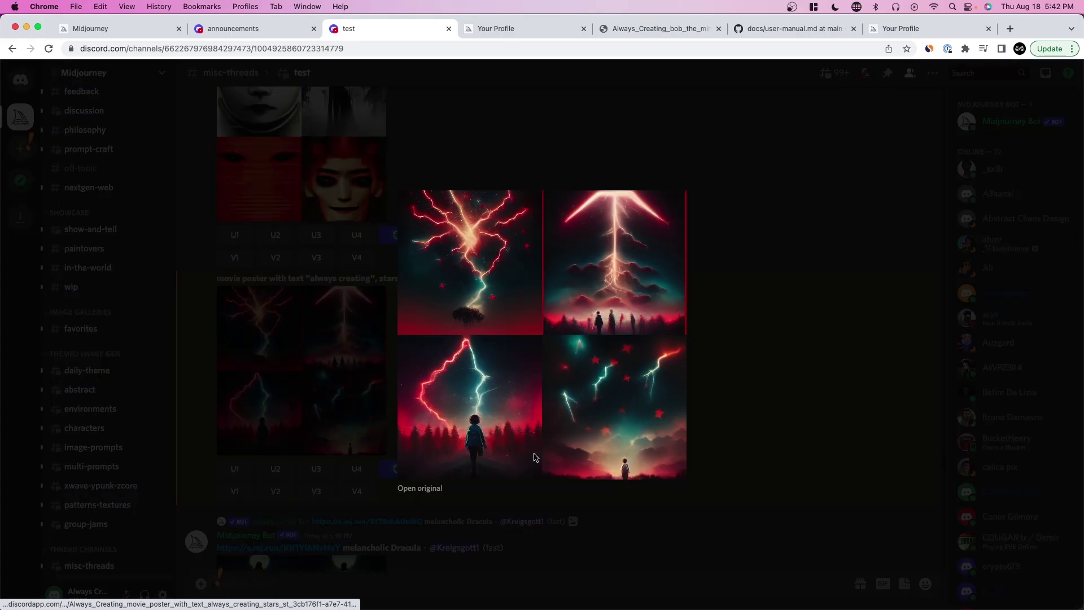
pyautogui.click(334, 363)
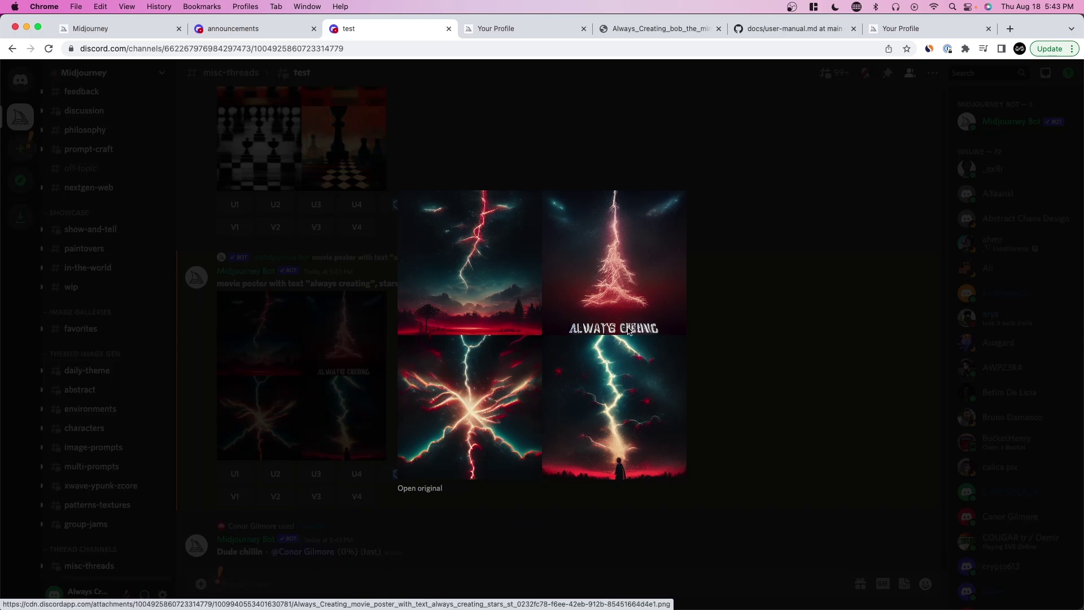